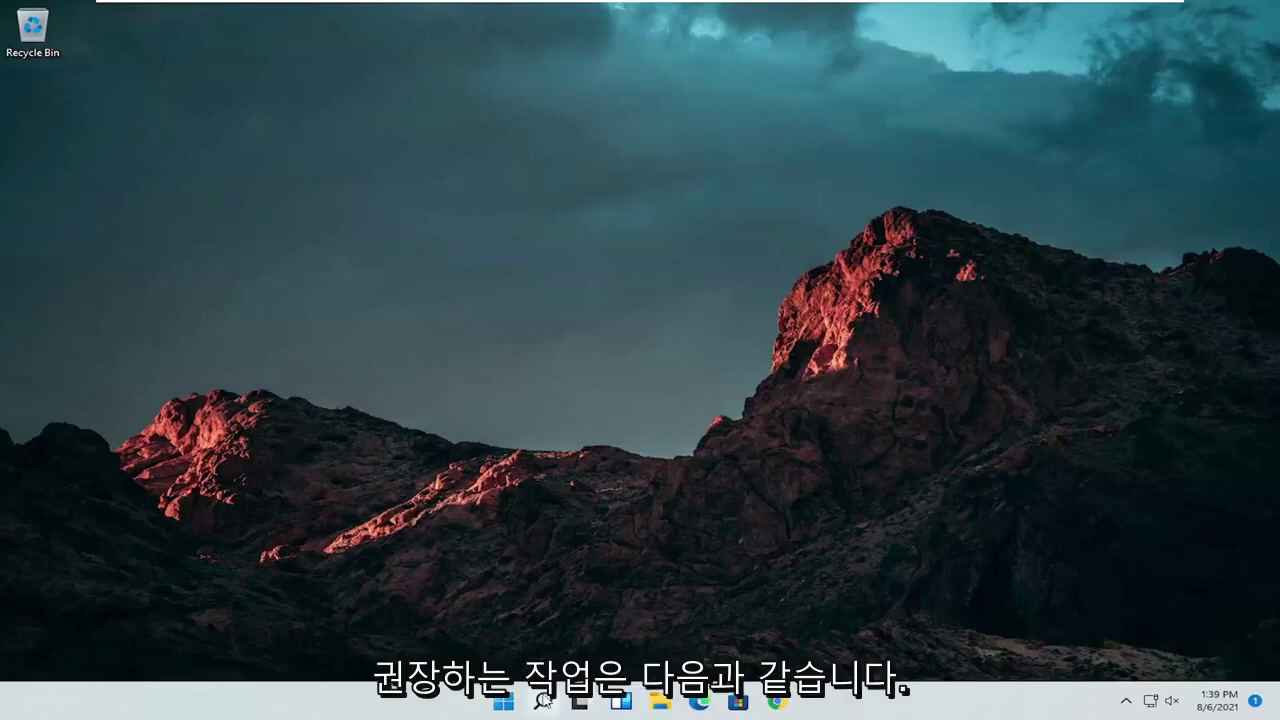
- Search Windows for "control panel" and open Control Panel
left_click(543, 702)
type("cont")
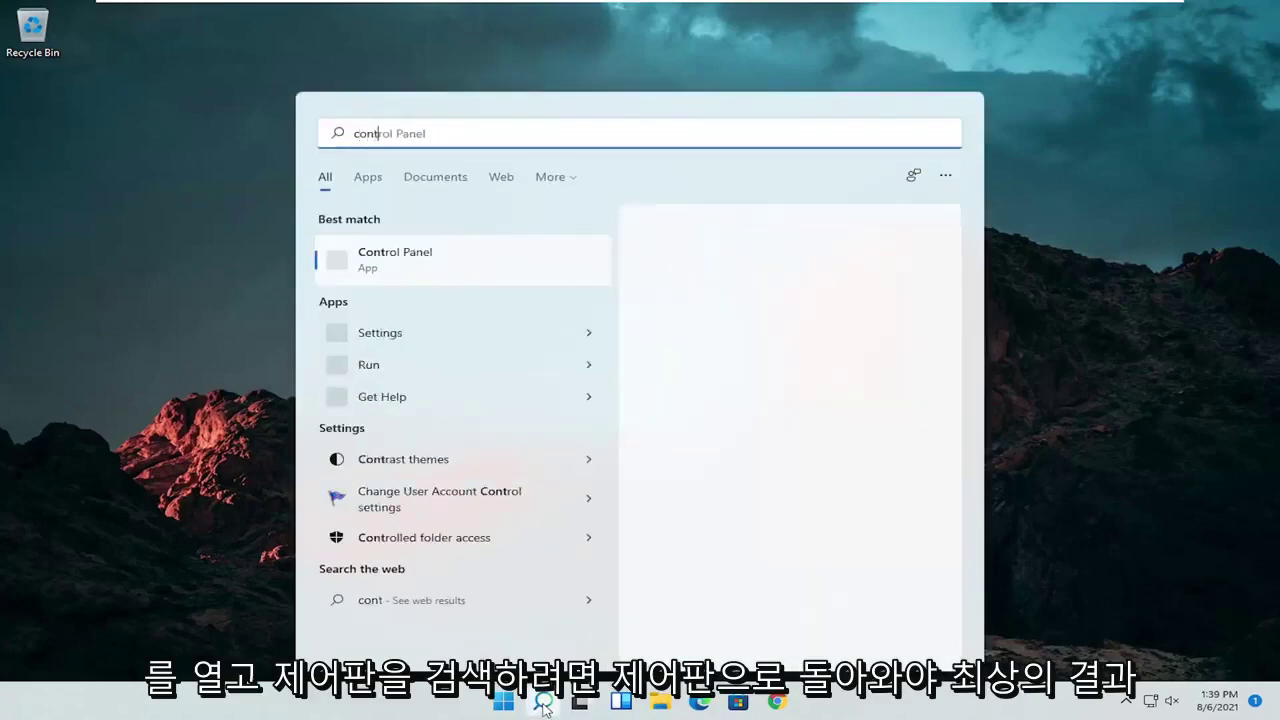
type("rol panel")
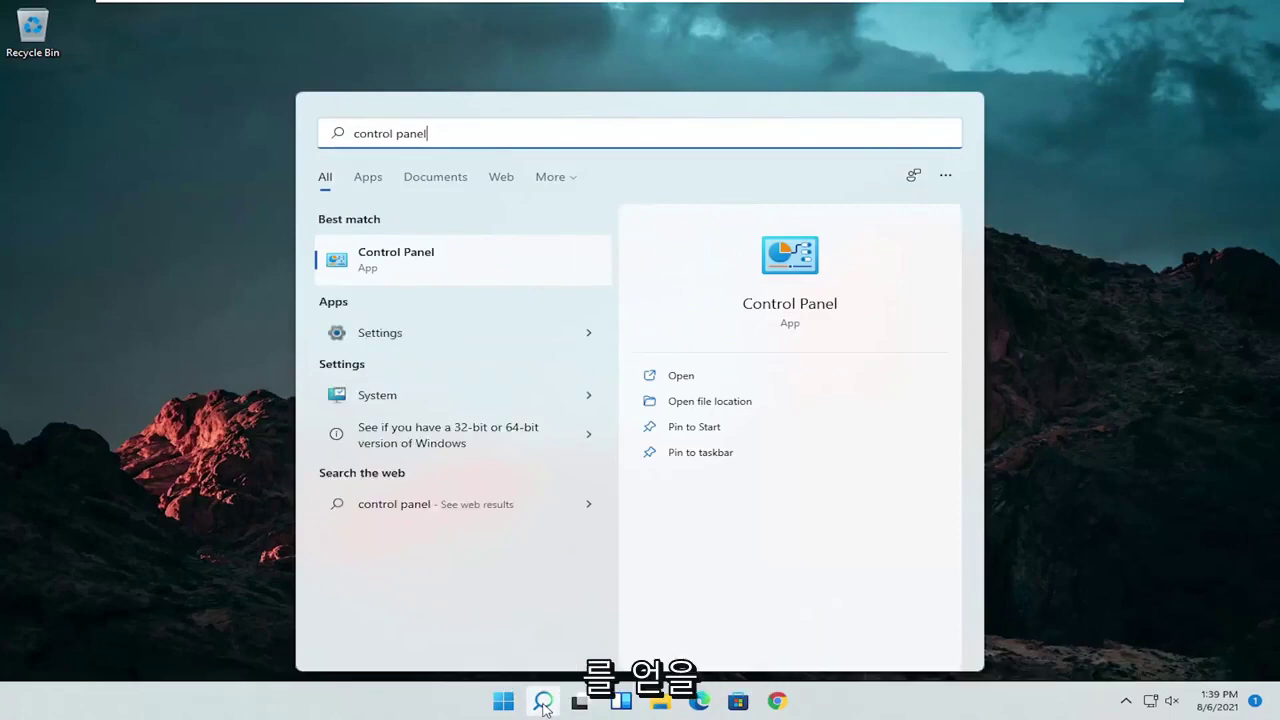
left_click(440, 260)
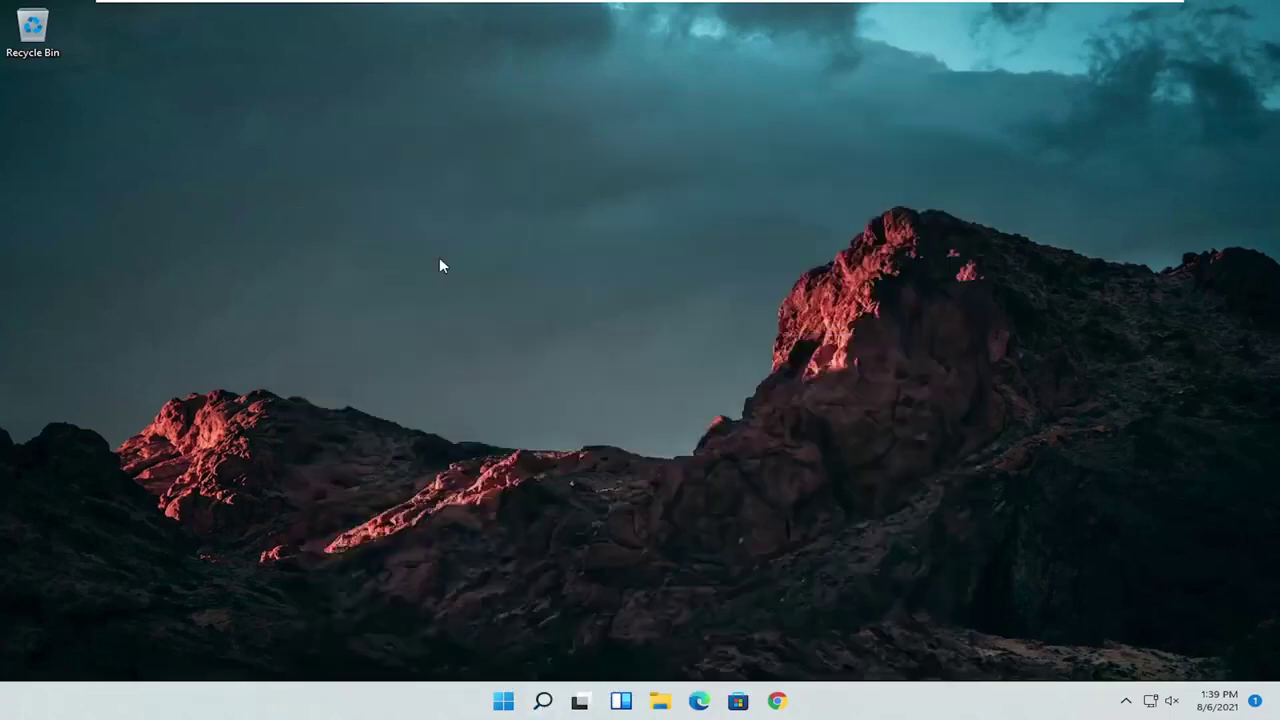
- Switch the Control Panel view to large icons and open the Mouse settings
left_click(912, 203)
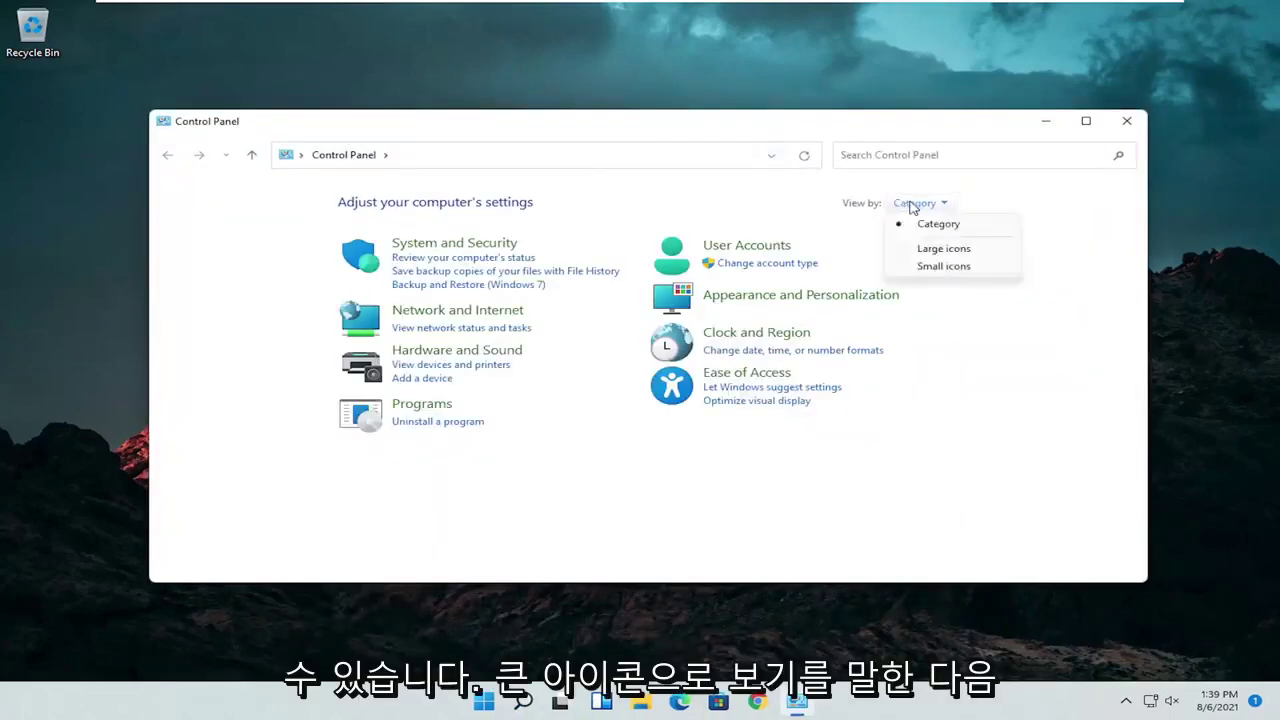
left_click(930, 249)
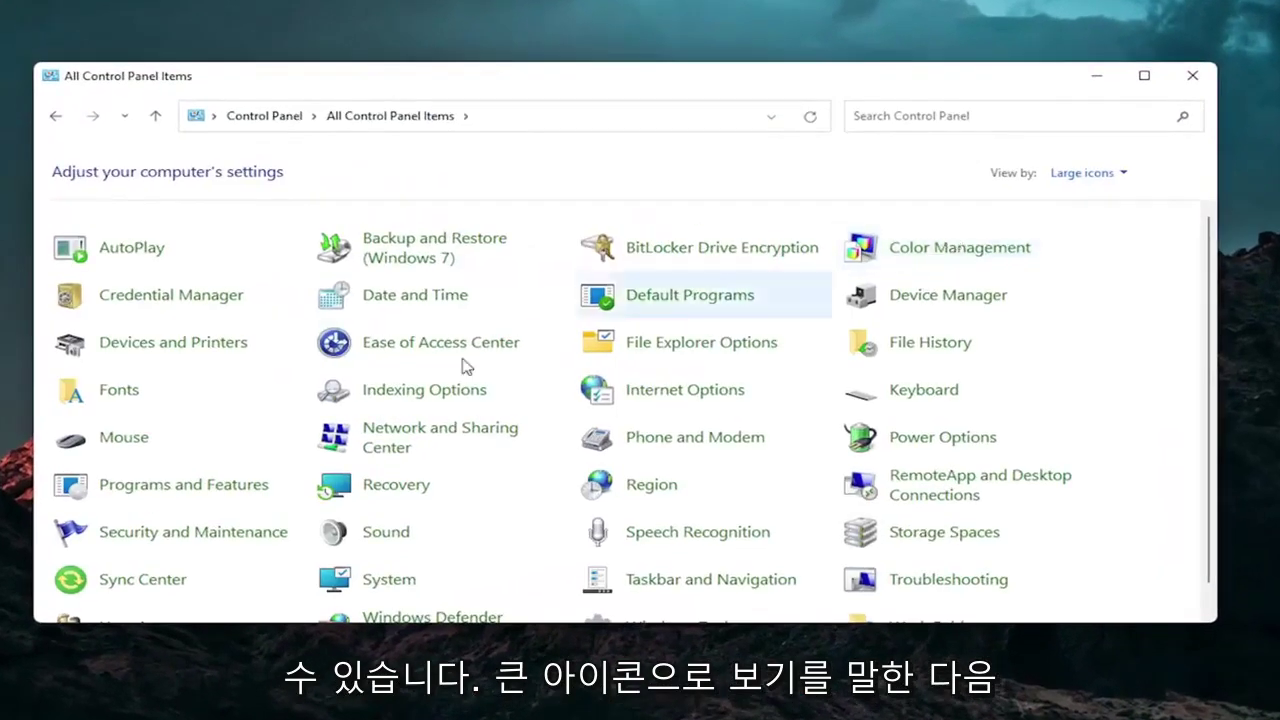
left_click(120, 444)
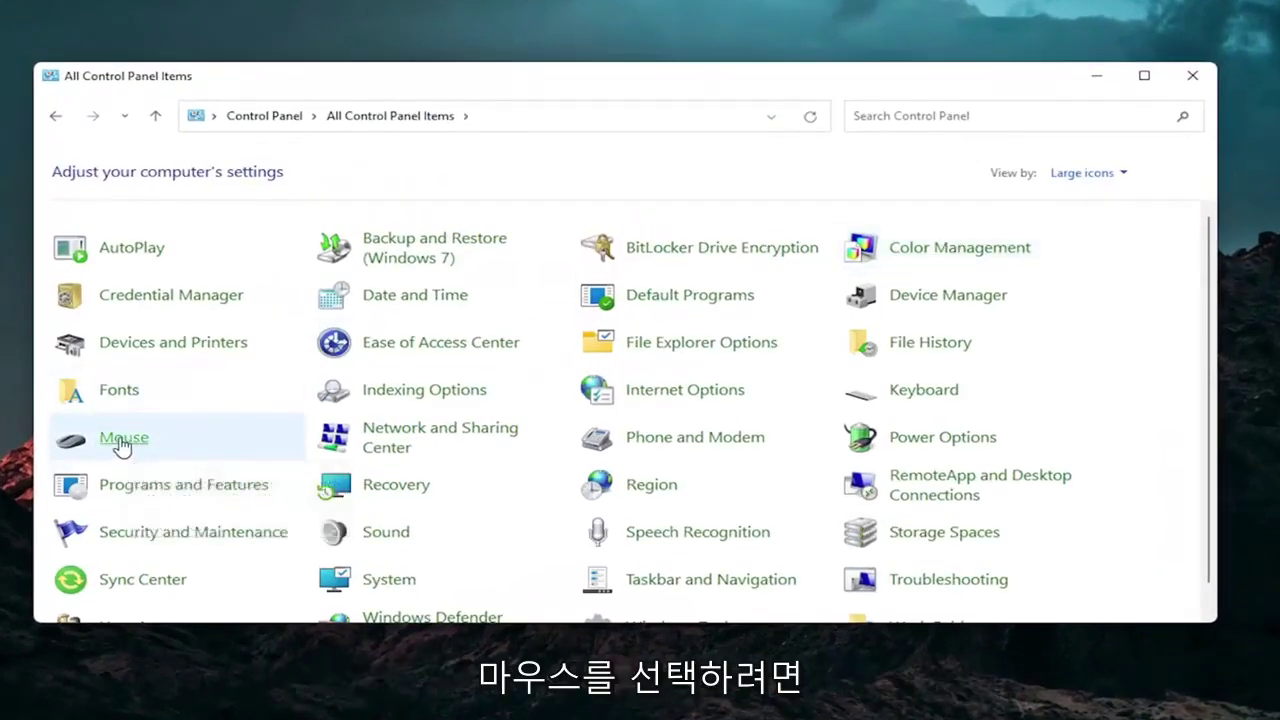
left_click_drag(256, 104, 670, 132)
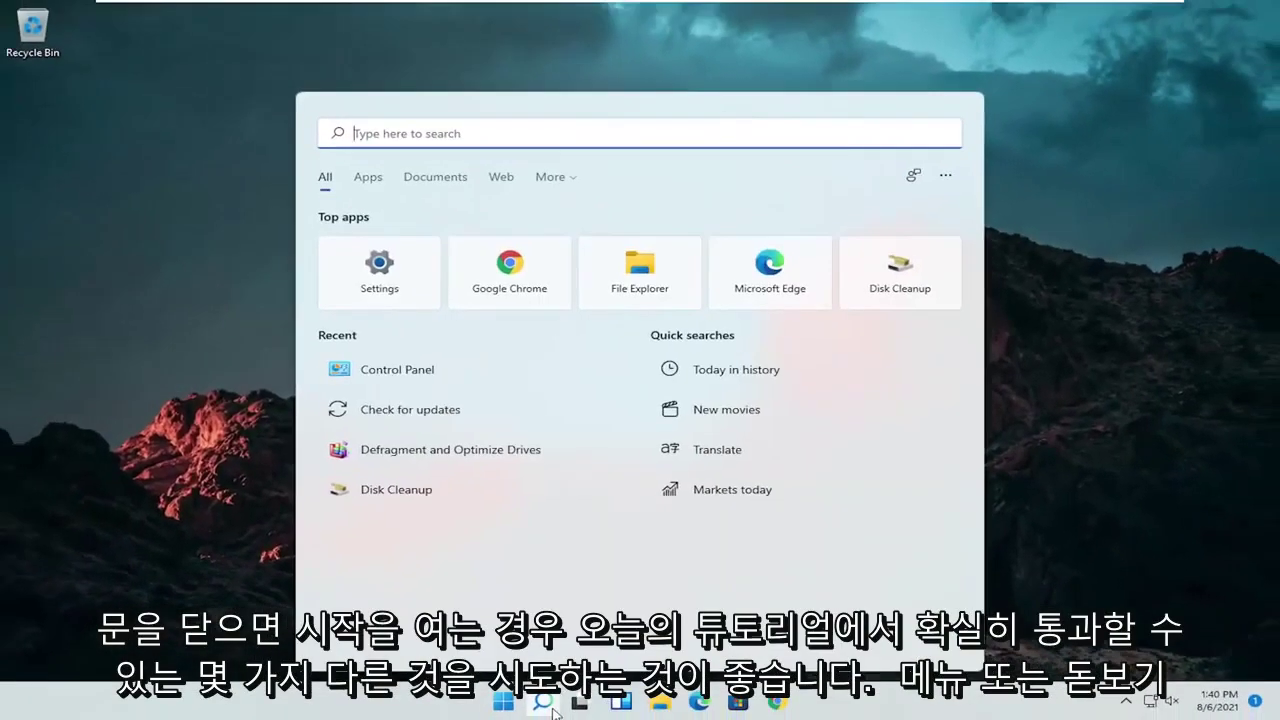
- Search Windows for "device manager" and open Device Manager
type("dev")
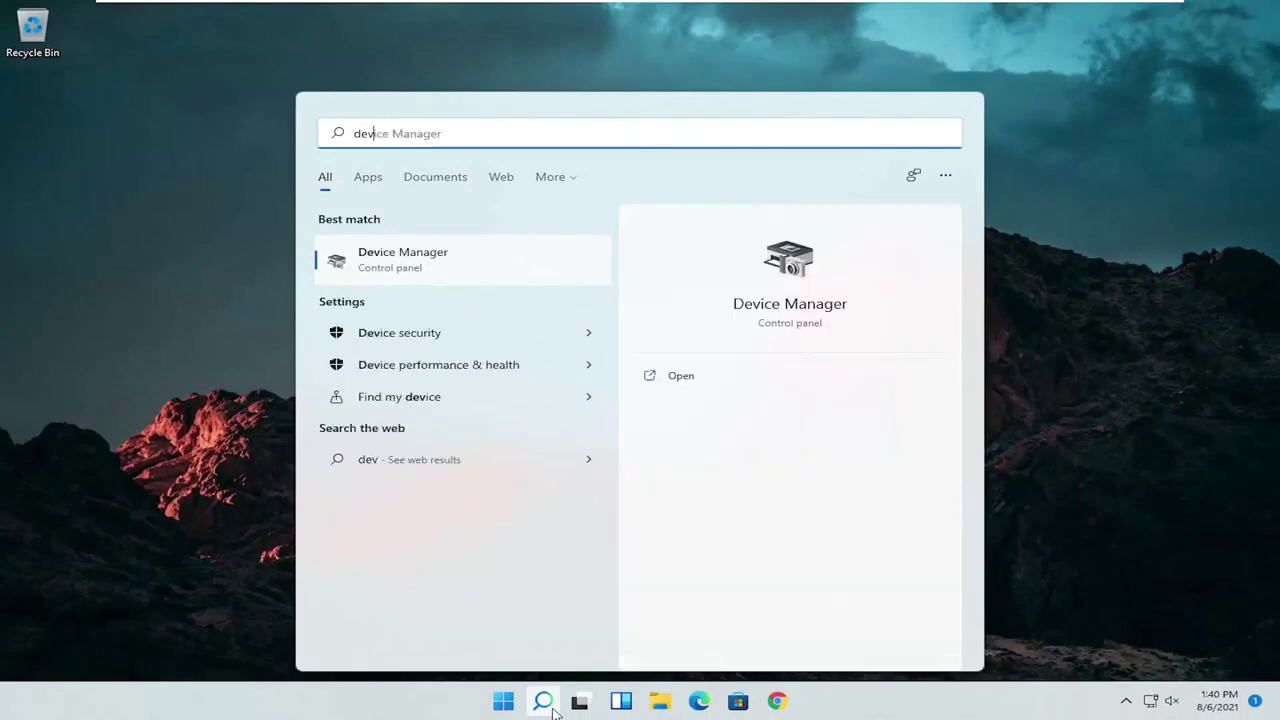
type("ice manager")
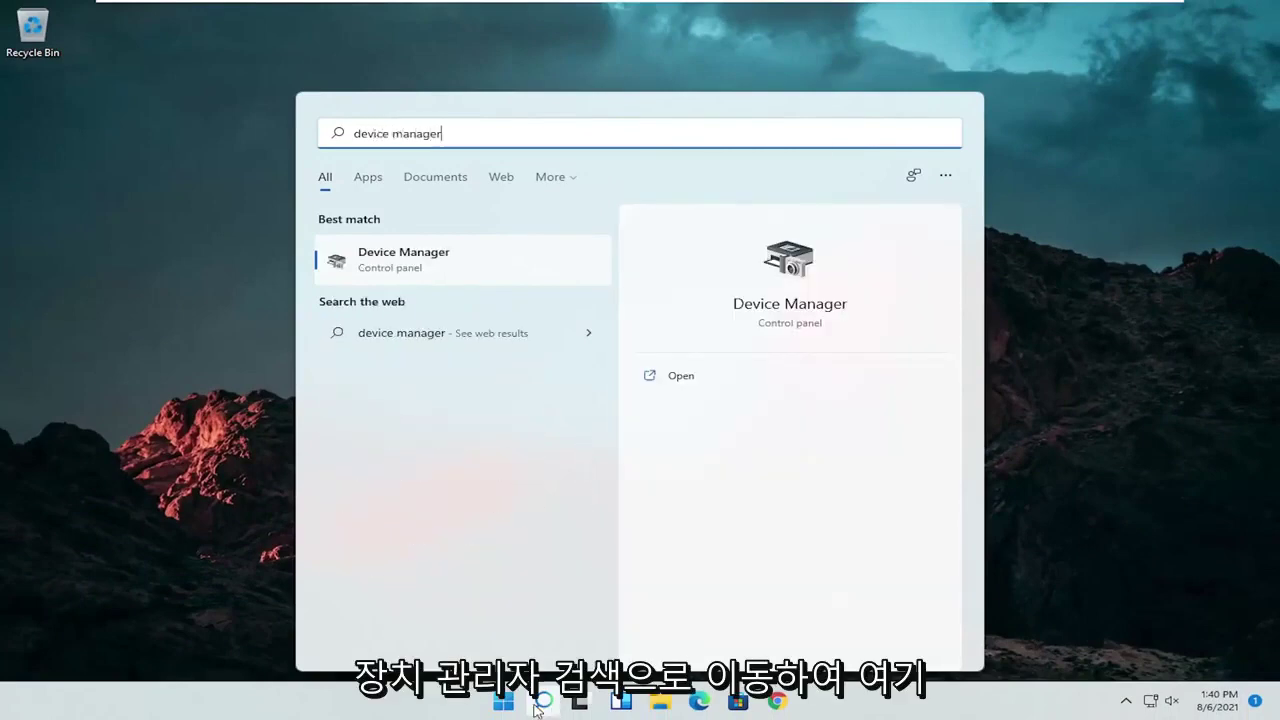
left_click(397, 258)
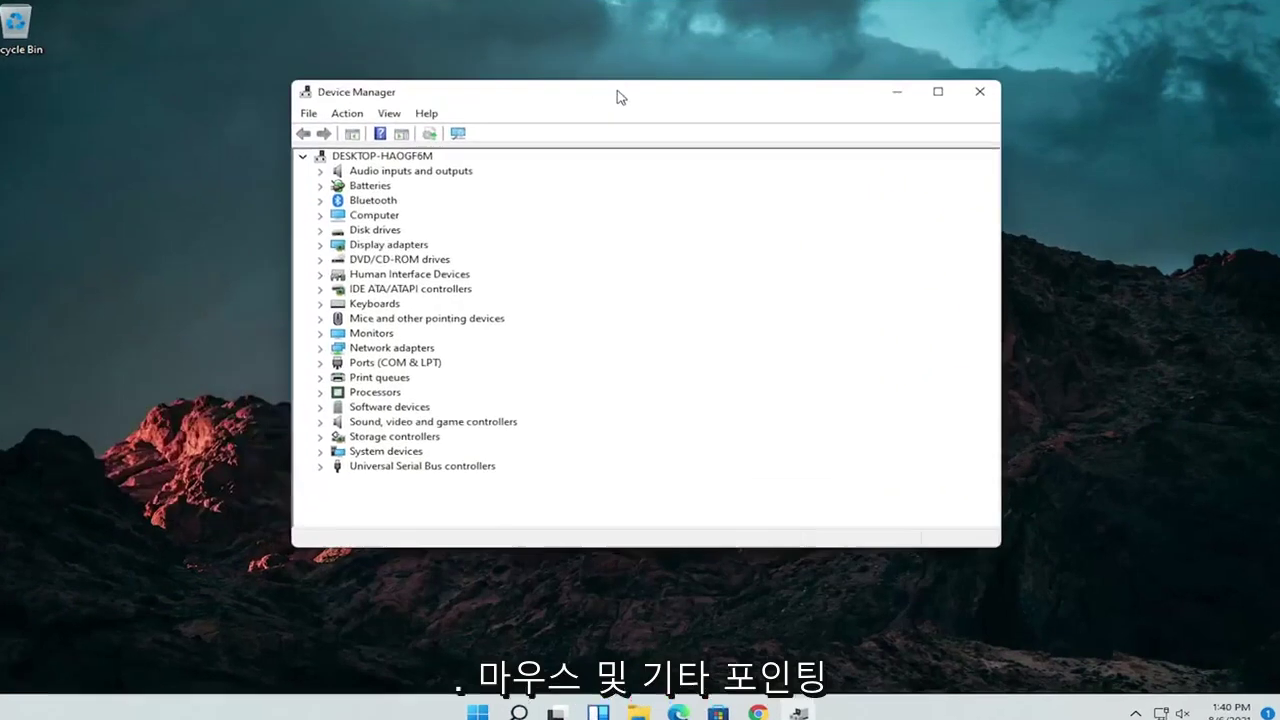
- Start a driver update for the HID-compliant mouse under Mice and other pointing devices
double_click(355, 352)
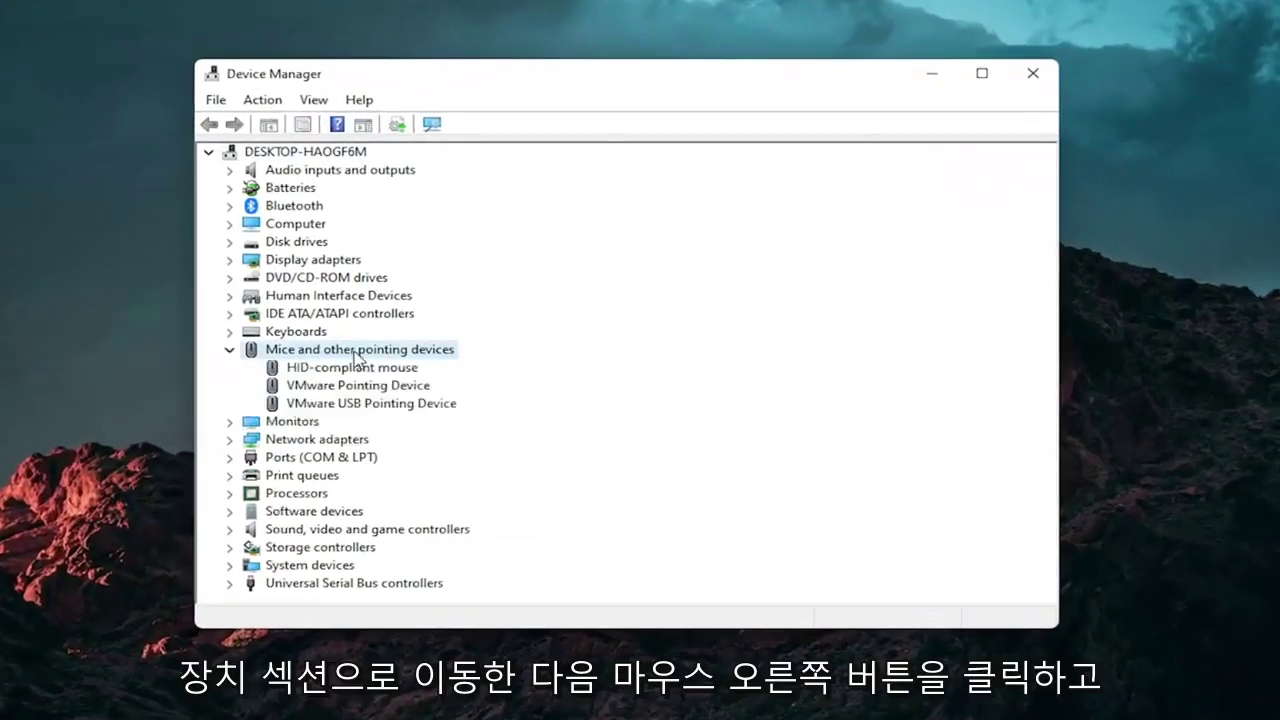
left_click(354, 369)
right_click(352, 373)
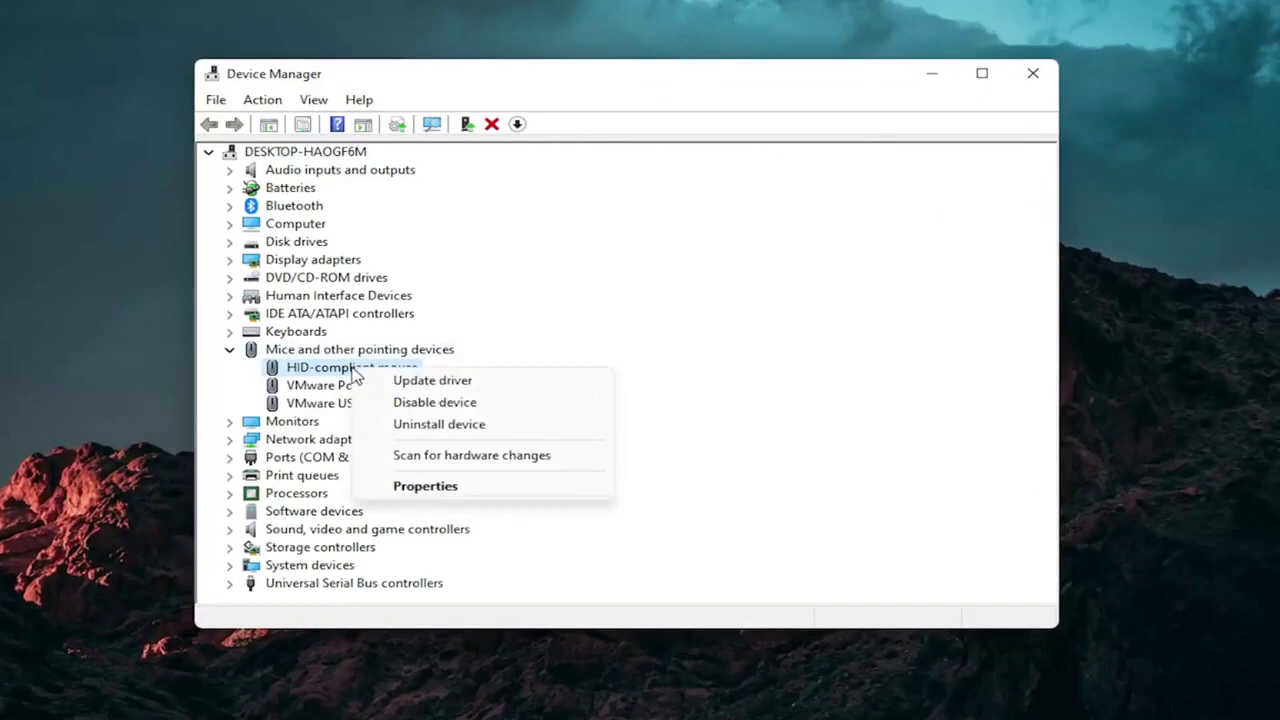
left_click(466, 388)
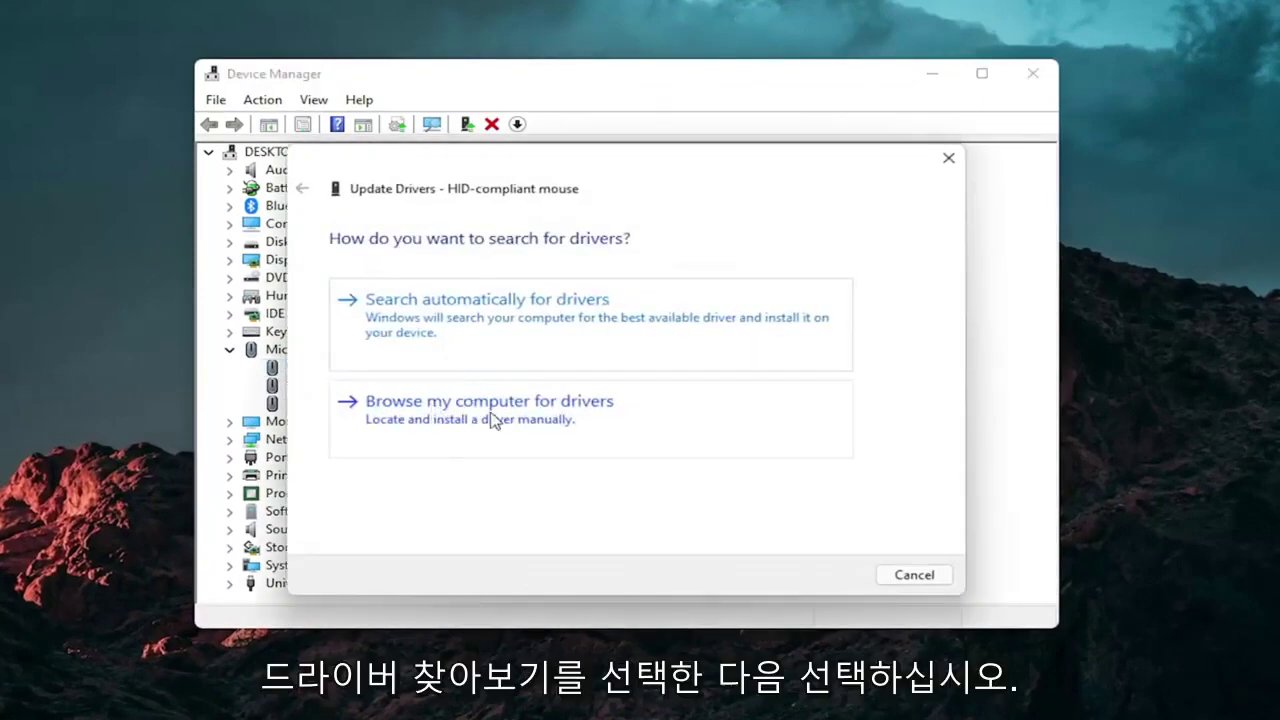
- Install the HID-compliant mouse driver from the list of available drivers on the computer and close Device Manager
left_click(491, 415)
left_click(433, 462)
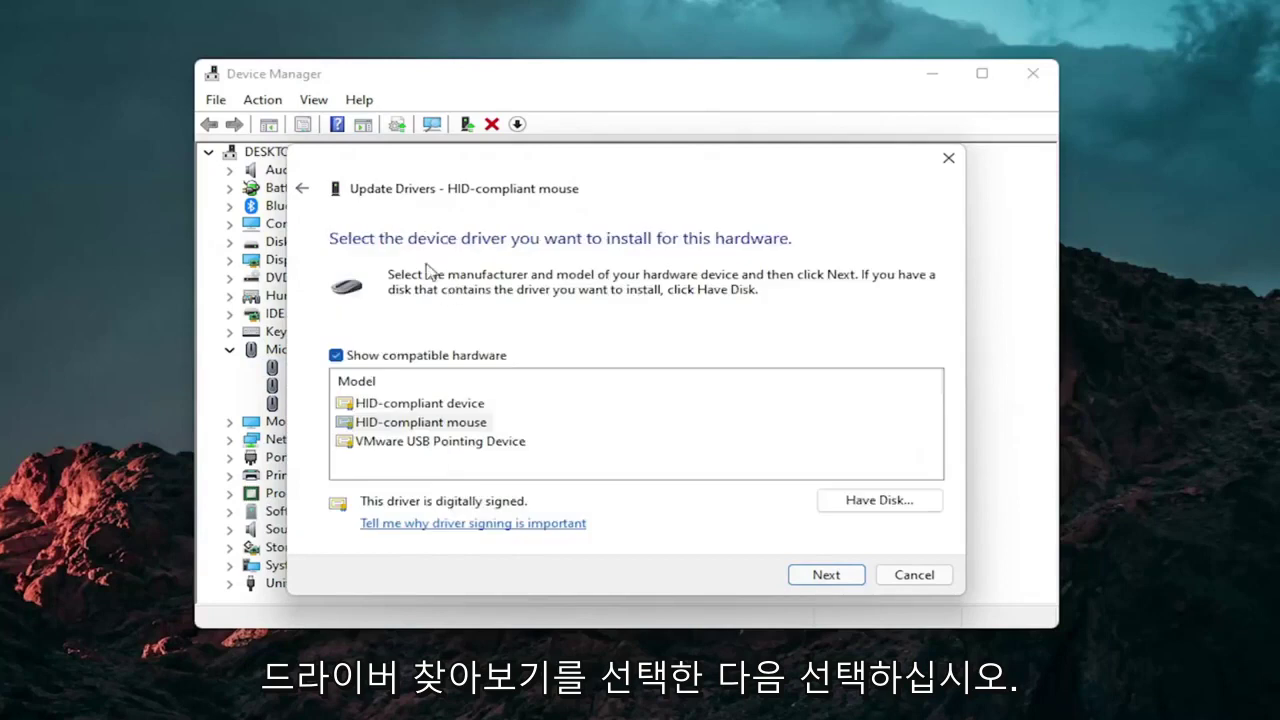
left_click(302, 189)
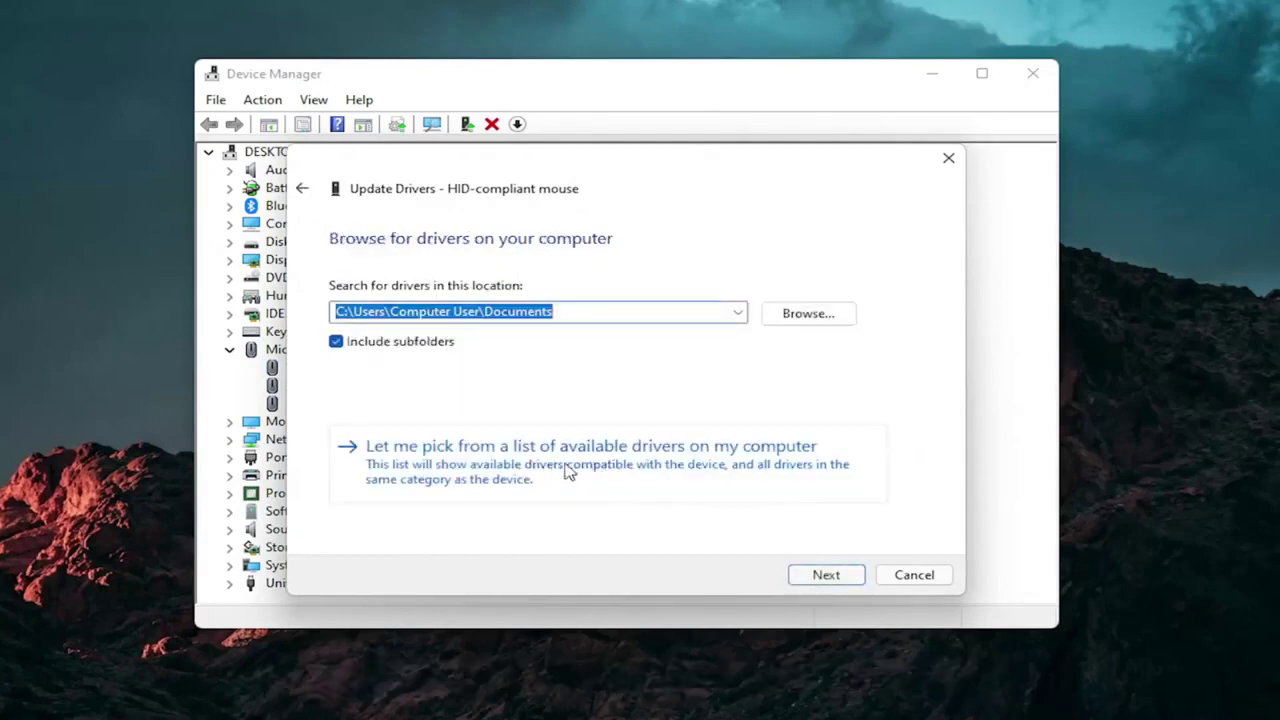
left_click(577, 465)
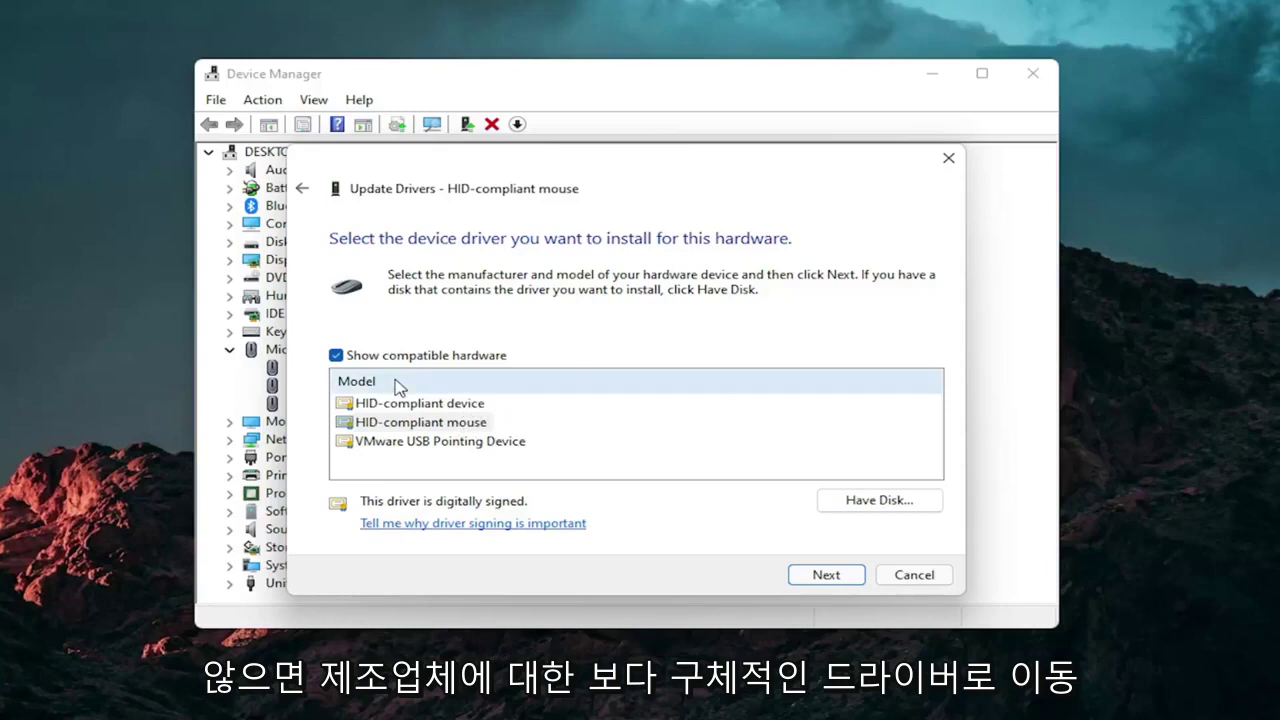
left_click(845, 580)
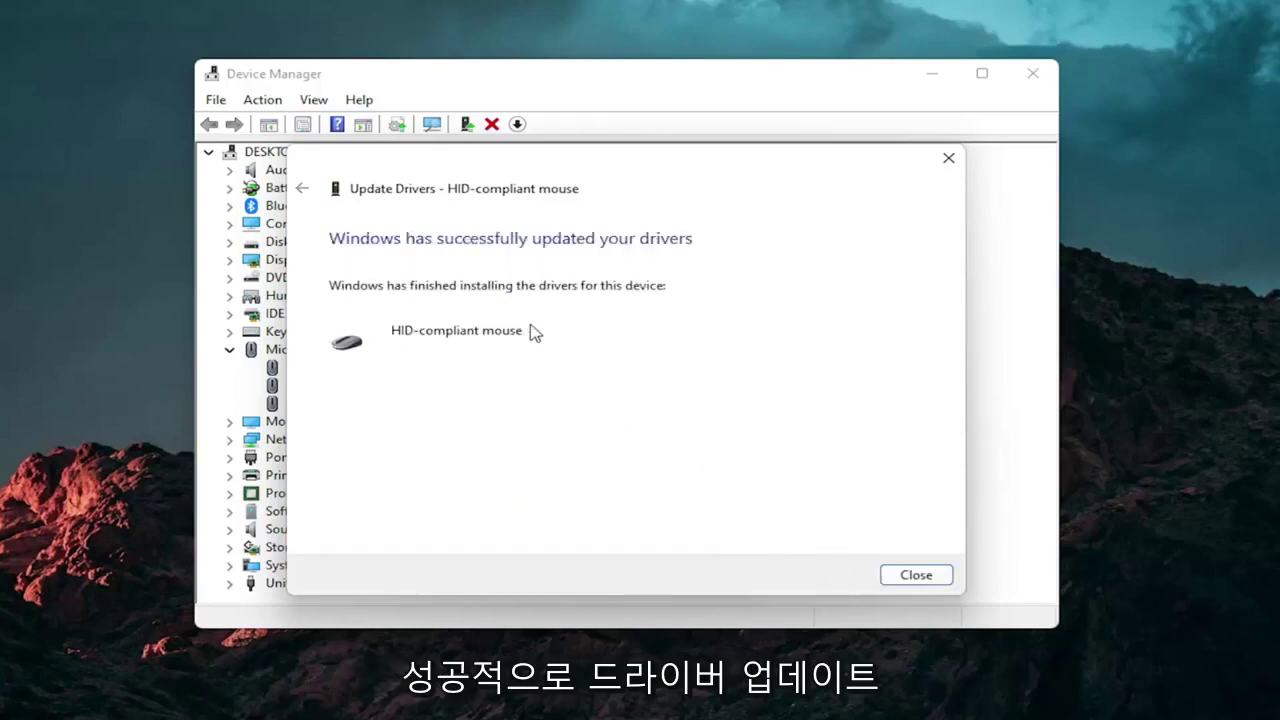
left_click(897, 572)
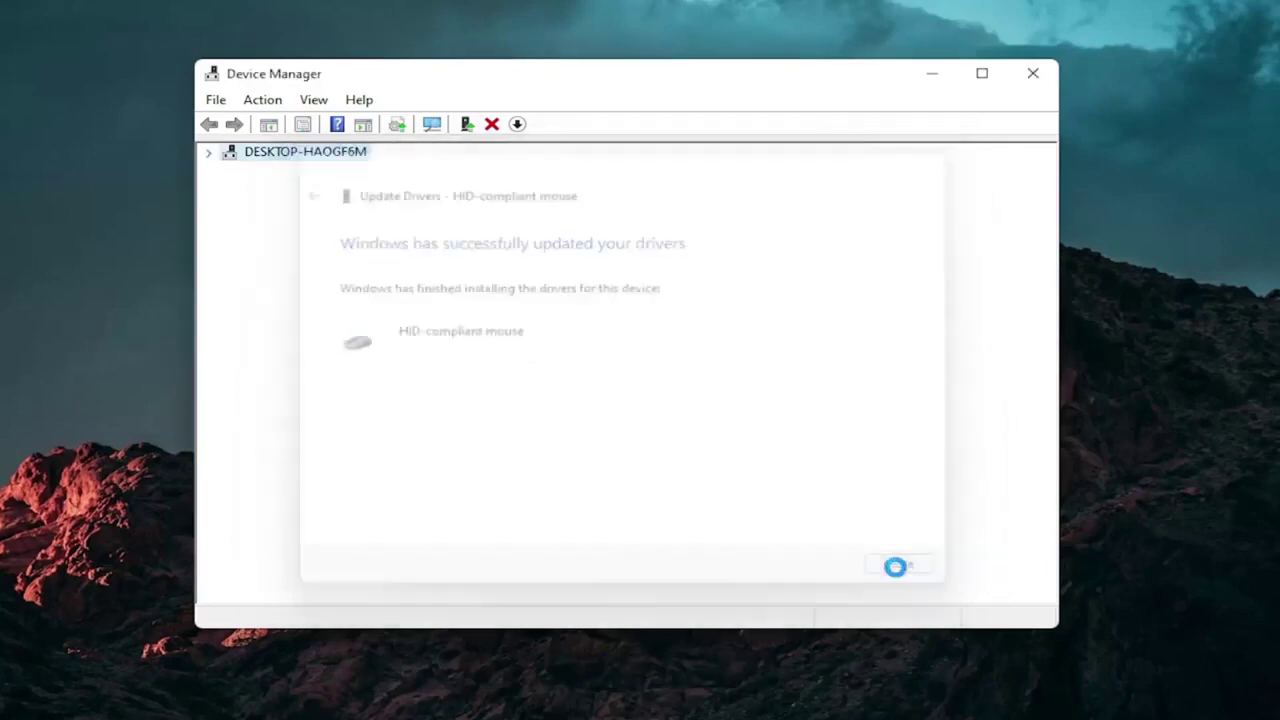
left_click(231, 349)
left_click(1032, 75)
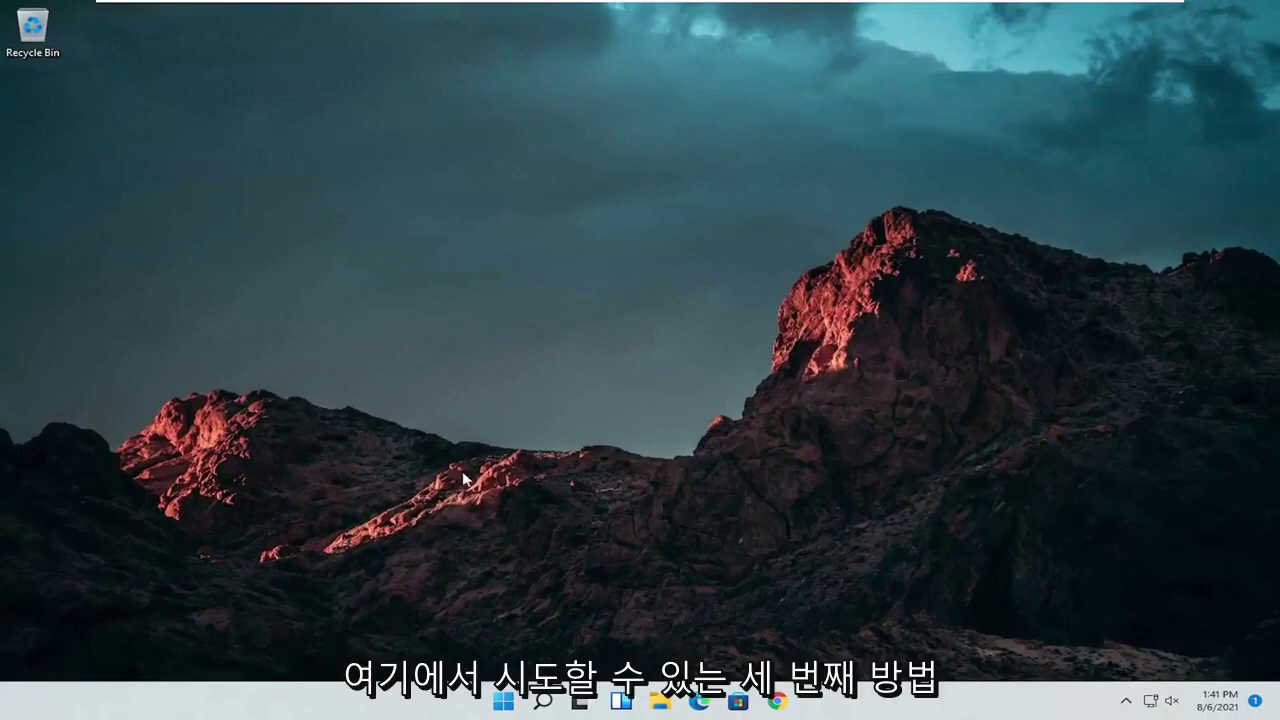
- Search Windows for "troubleshoot", open Troubleshoot settings and show the other troubleshooters
left_click(545, 701)
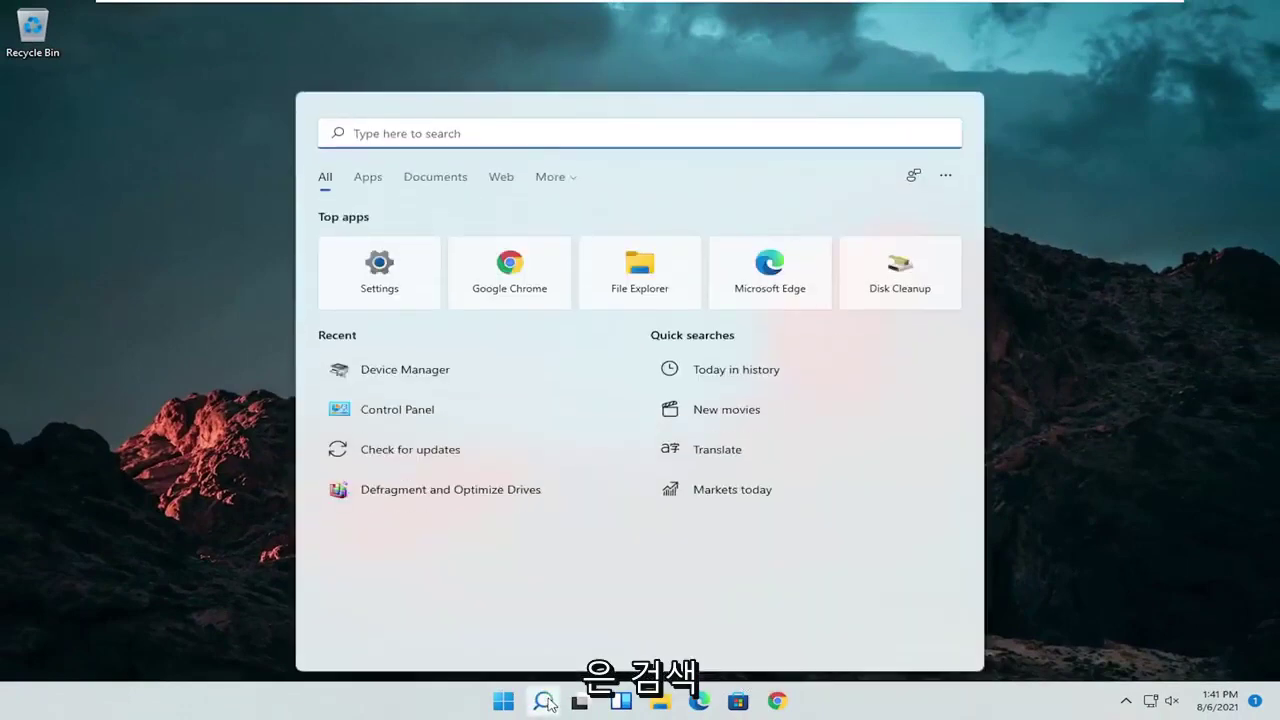
type("troubleshoot")
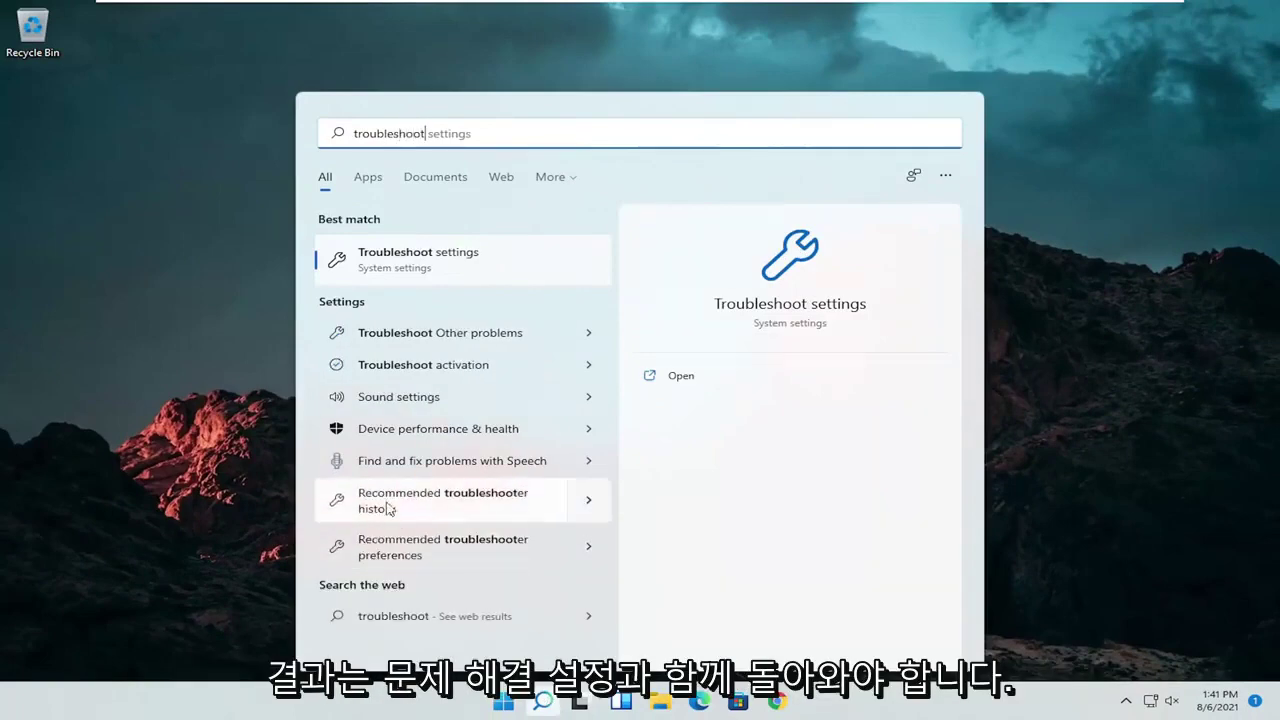
left_click(427, 256)
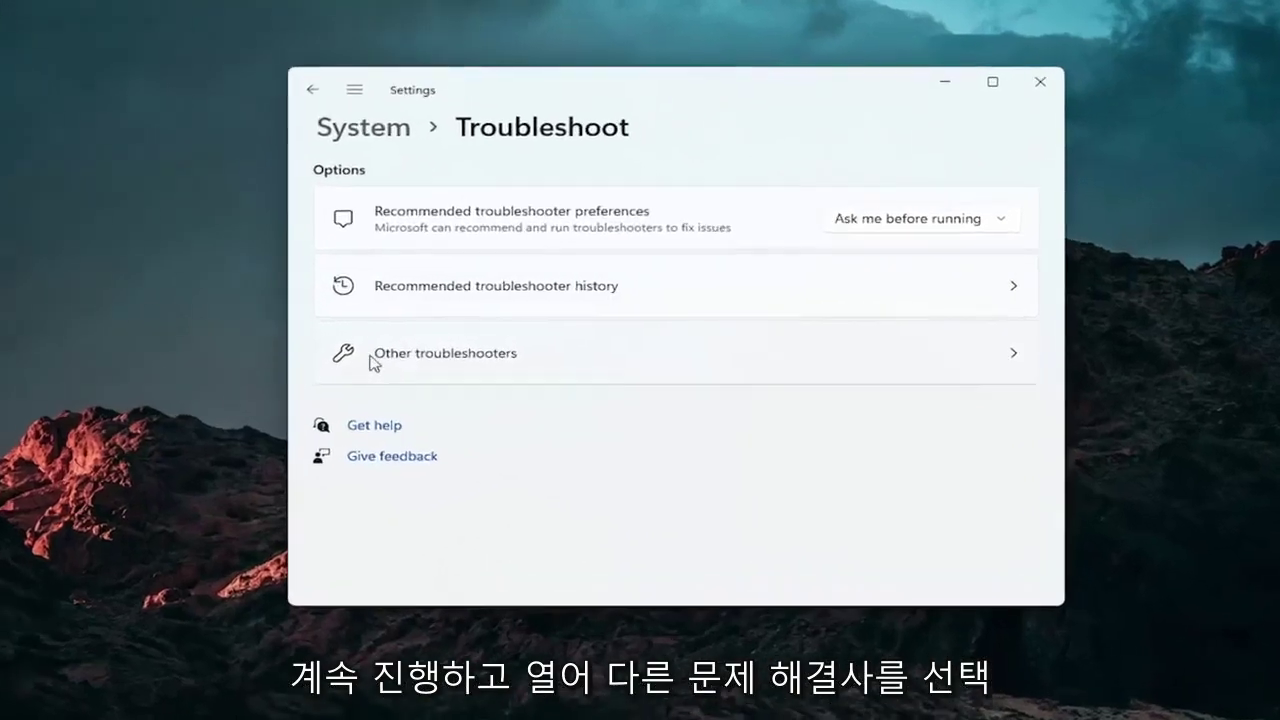
left_click(375, 362)
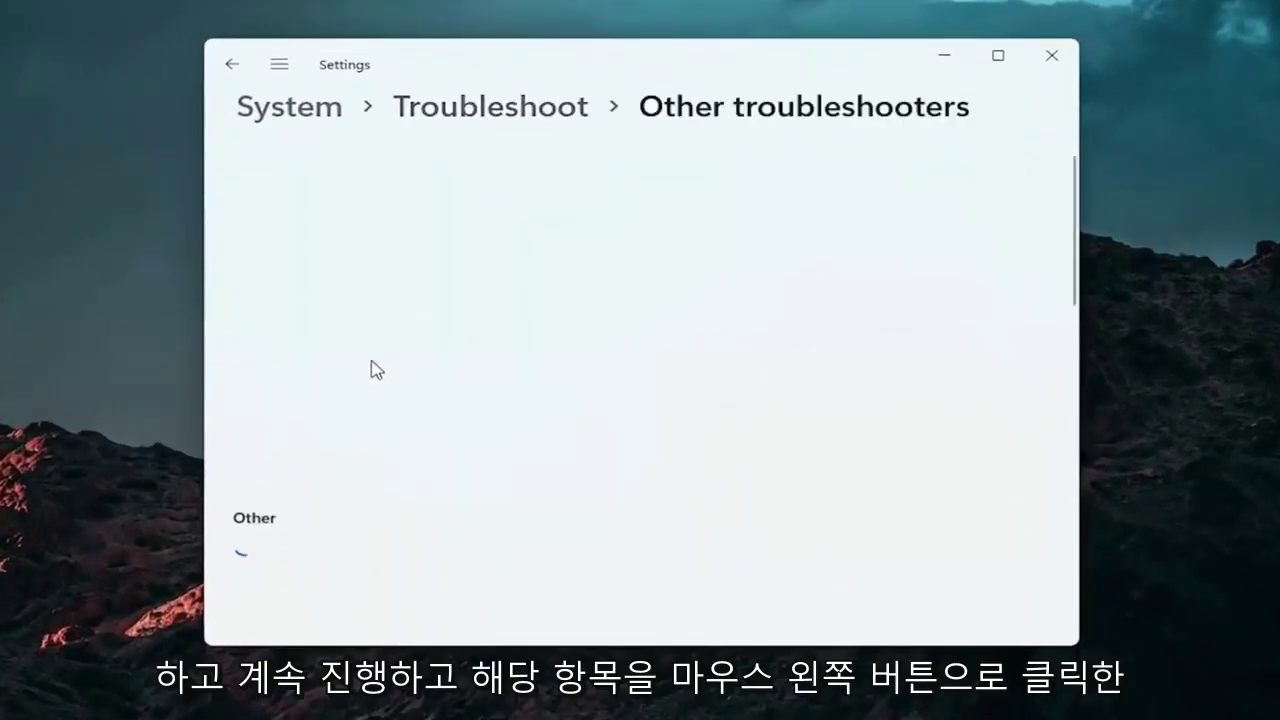
- Run the Keyboard troubleshooter, then close it and the Settings window
scroll(378, 365, "down", 5)
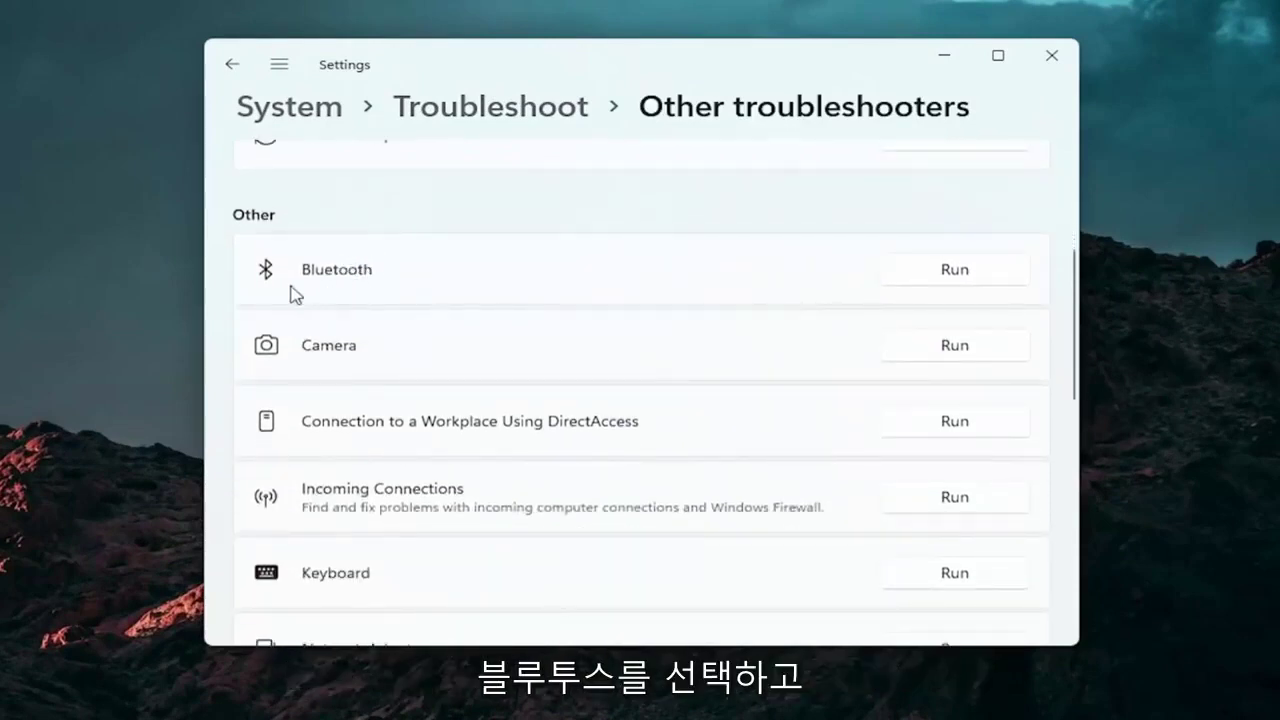
scroll(400, 400, "up", 1)
scroll(397, 398, "down", 1)
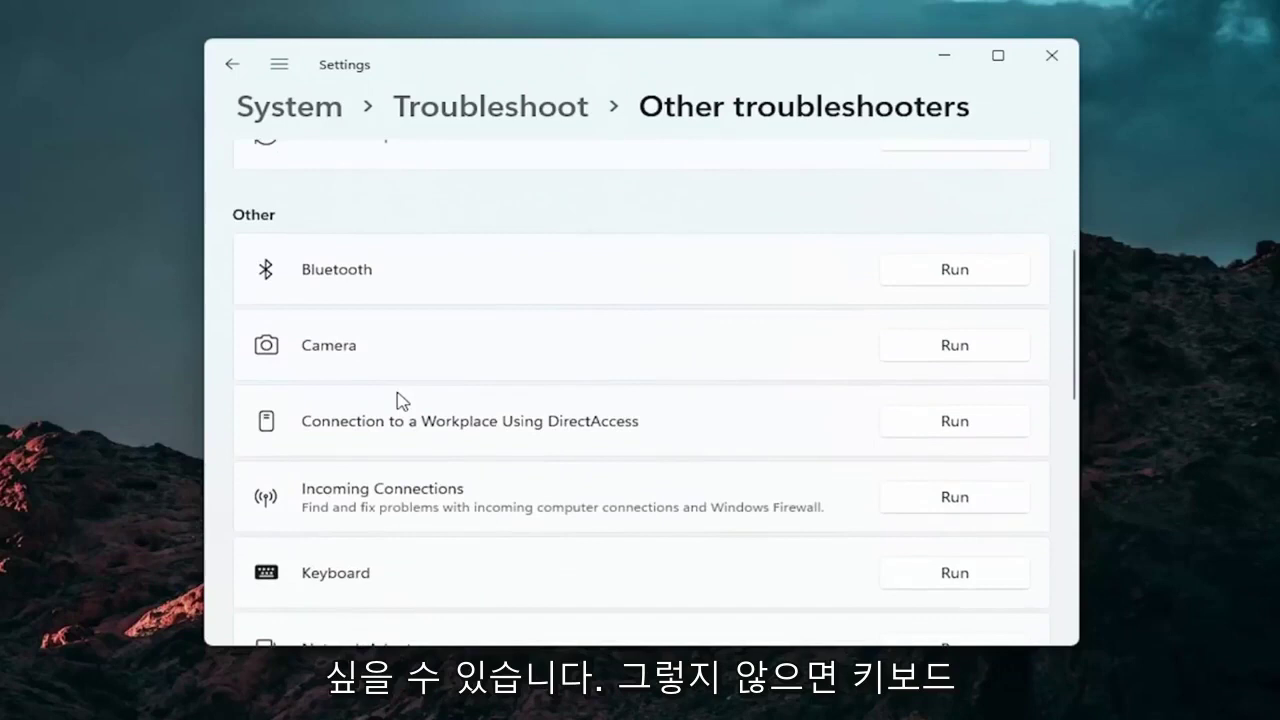
scroll(400, 400, "down", 2)
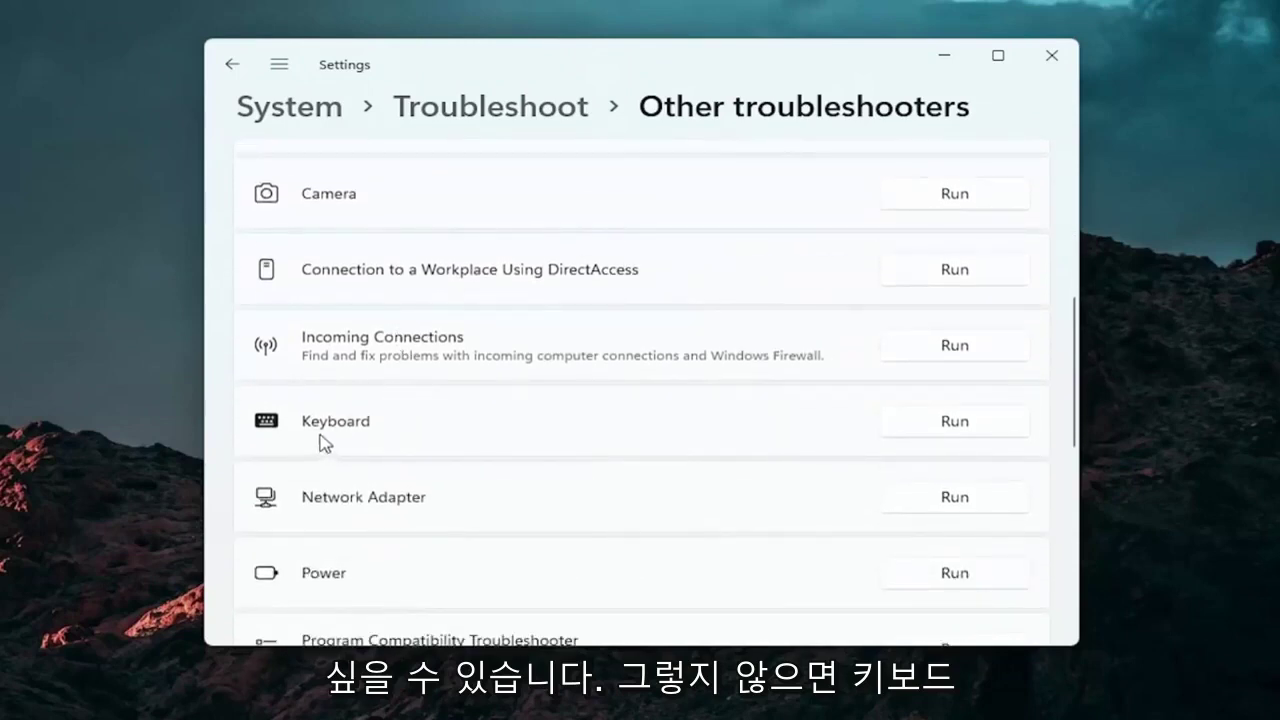
left_click(955, 420)
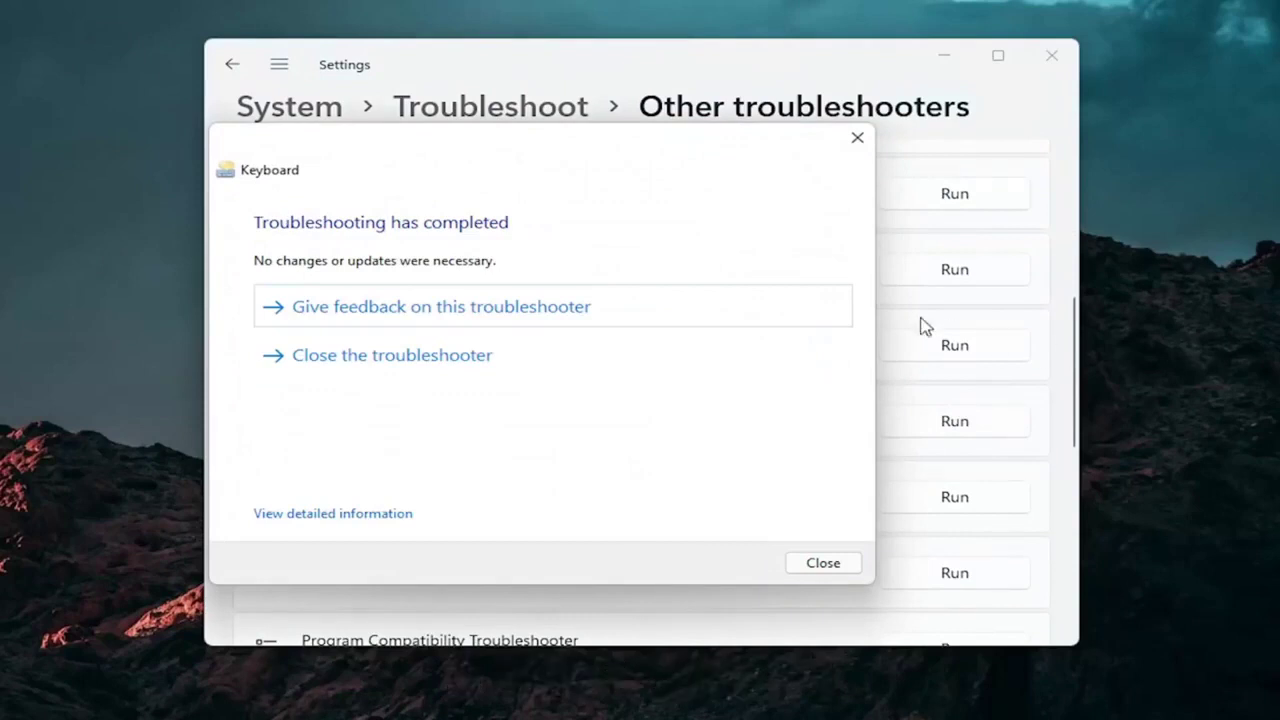
left_click(856, 147)
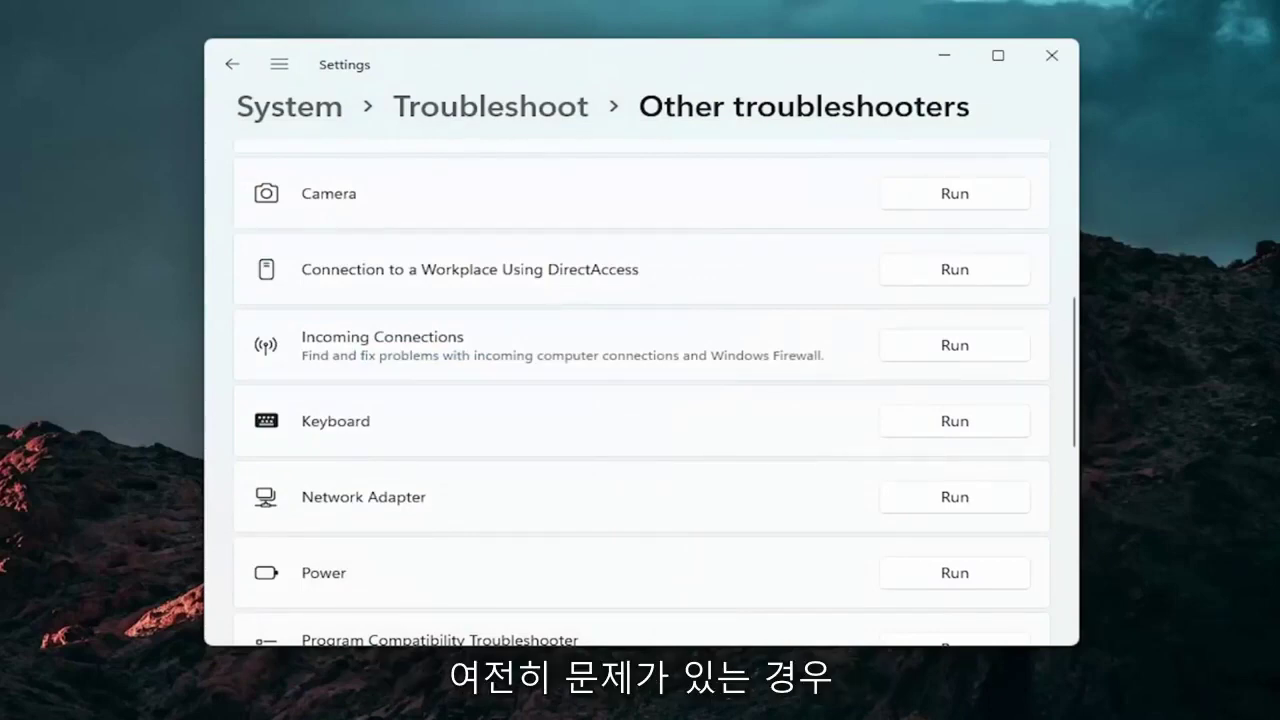
left_click(1060, 46)
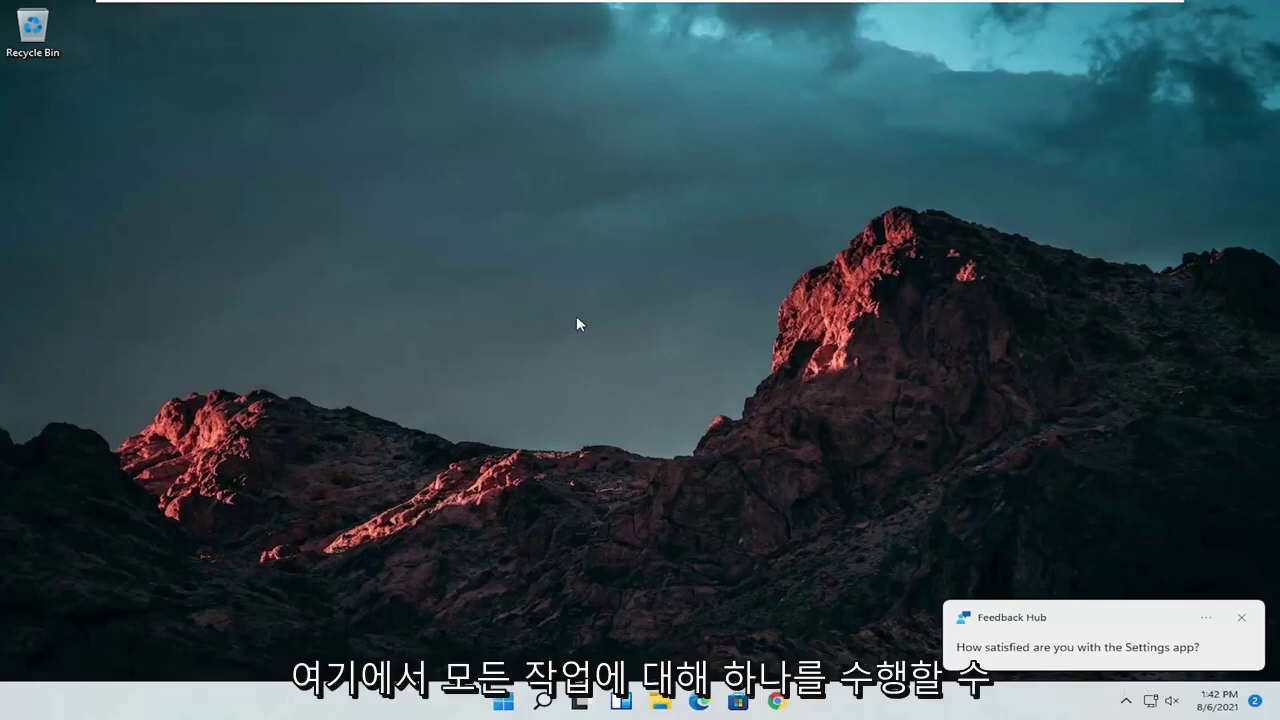
- Search Windows for "cmd" and open Command Prompt as administrator, allowing it to make changes to the device
left_click(537, 710)
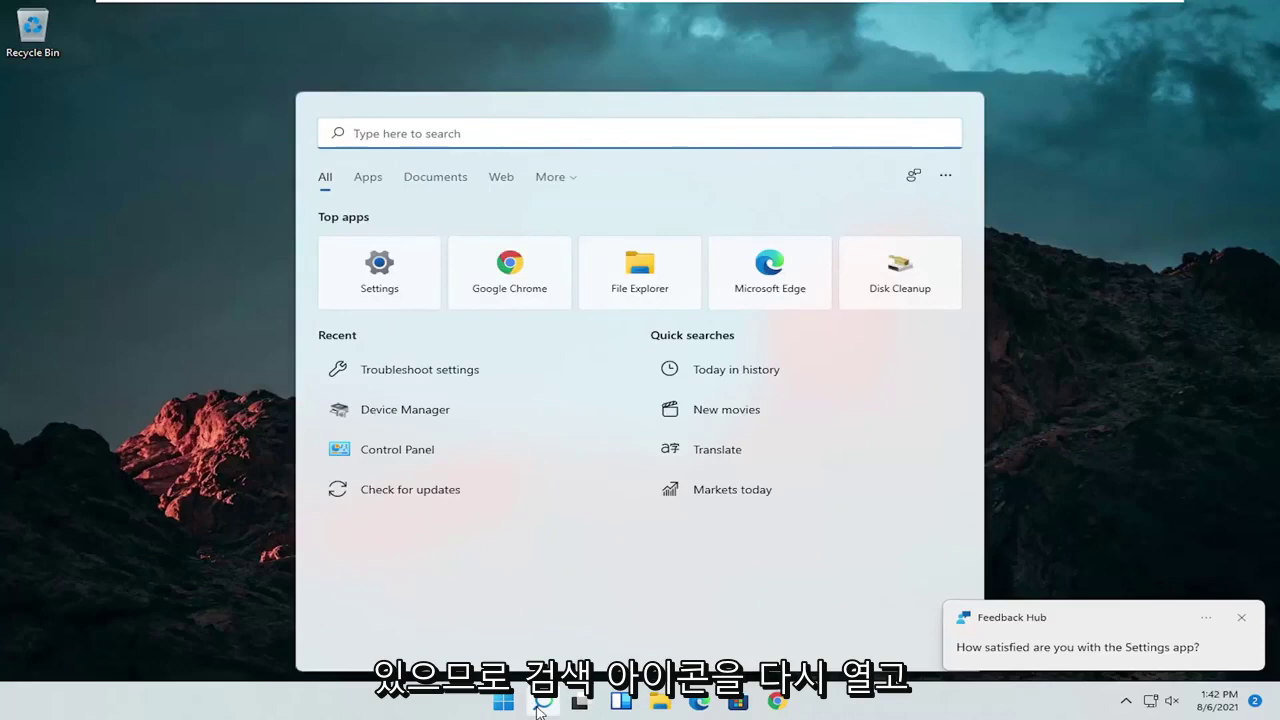
type("cmd")
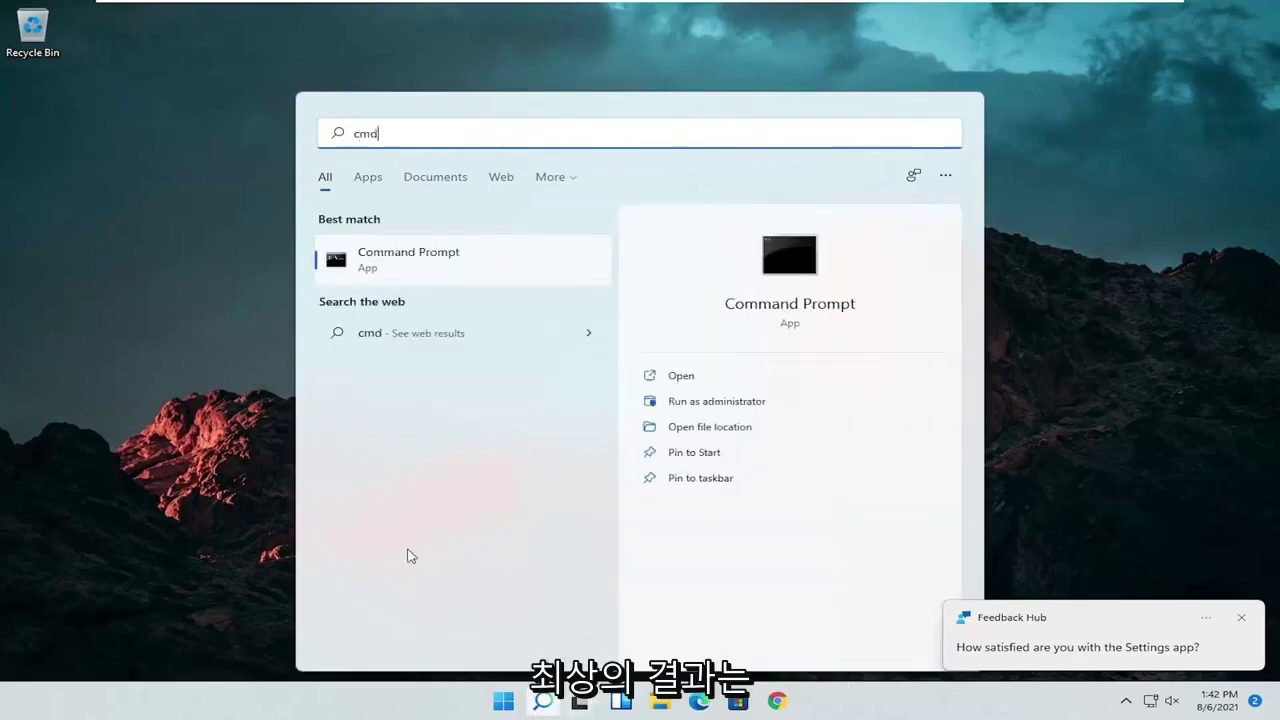
left_click(380, 259)
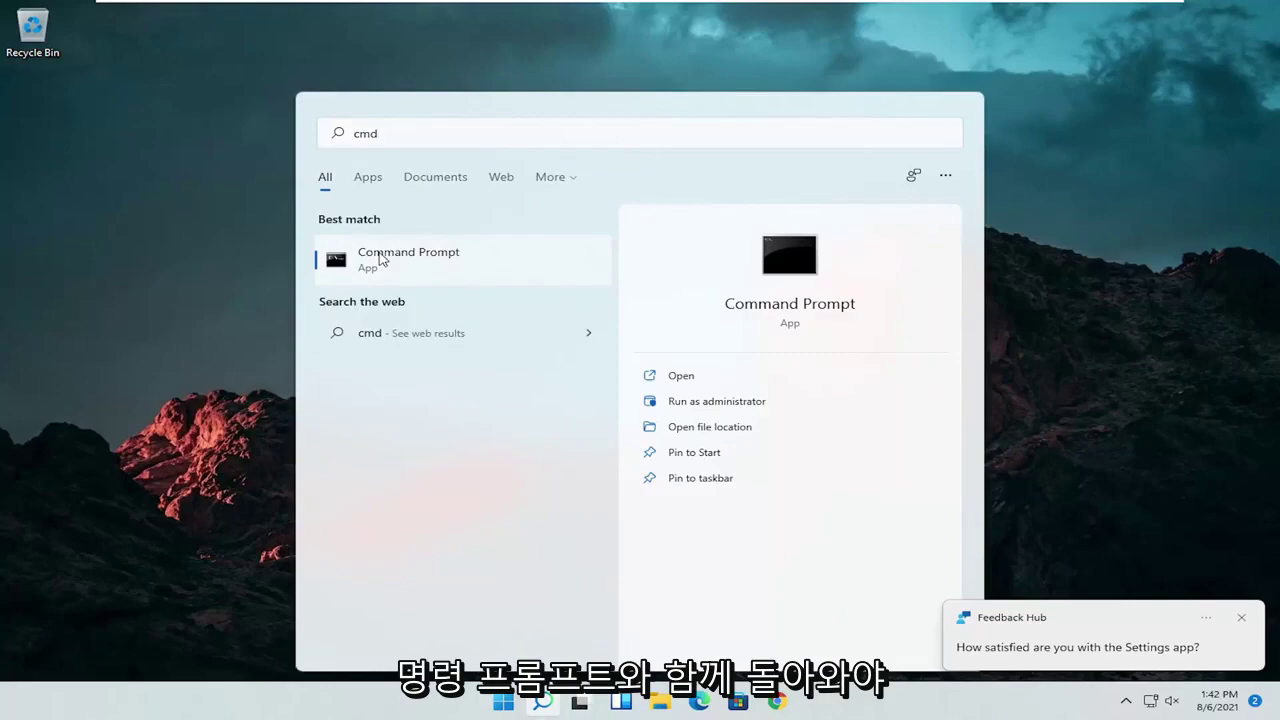
right_click(380, 259)
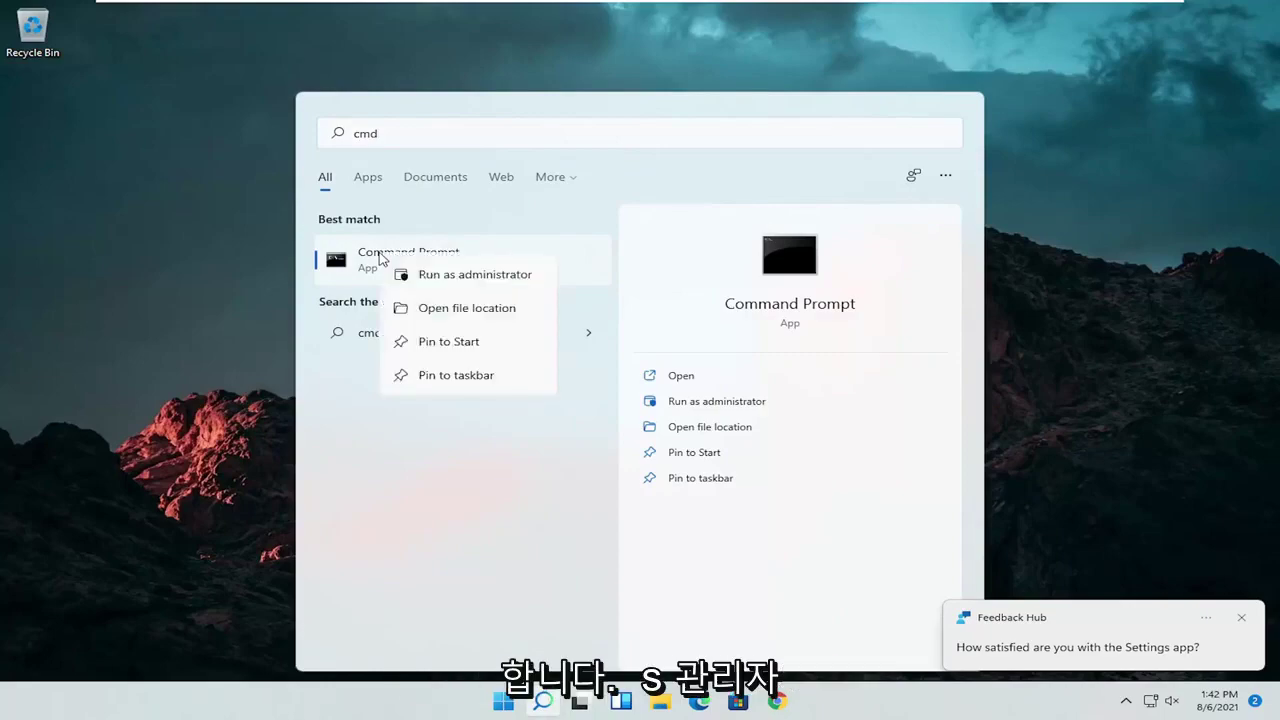
left_click(436, 277)
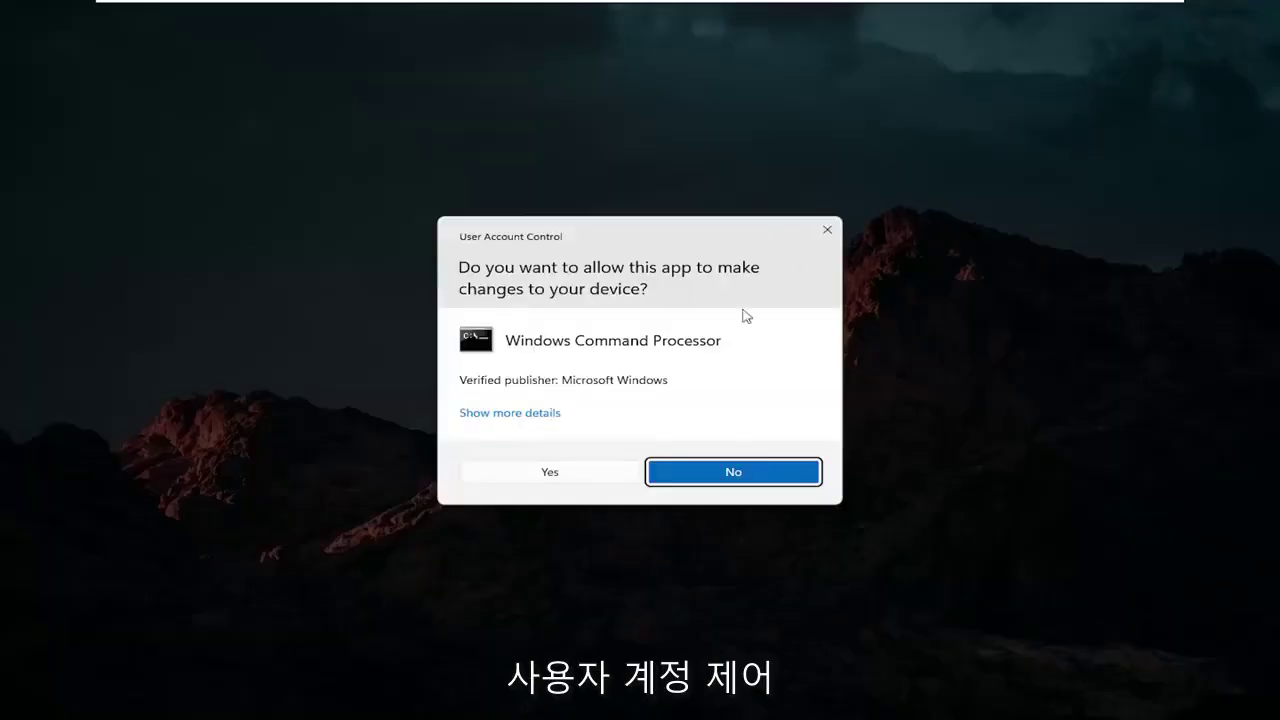
left_click(546, 476)
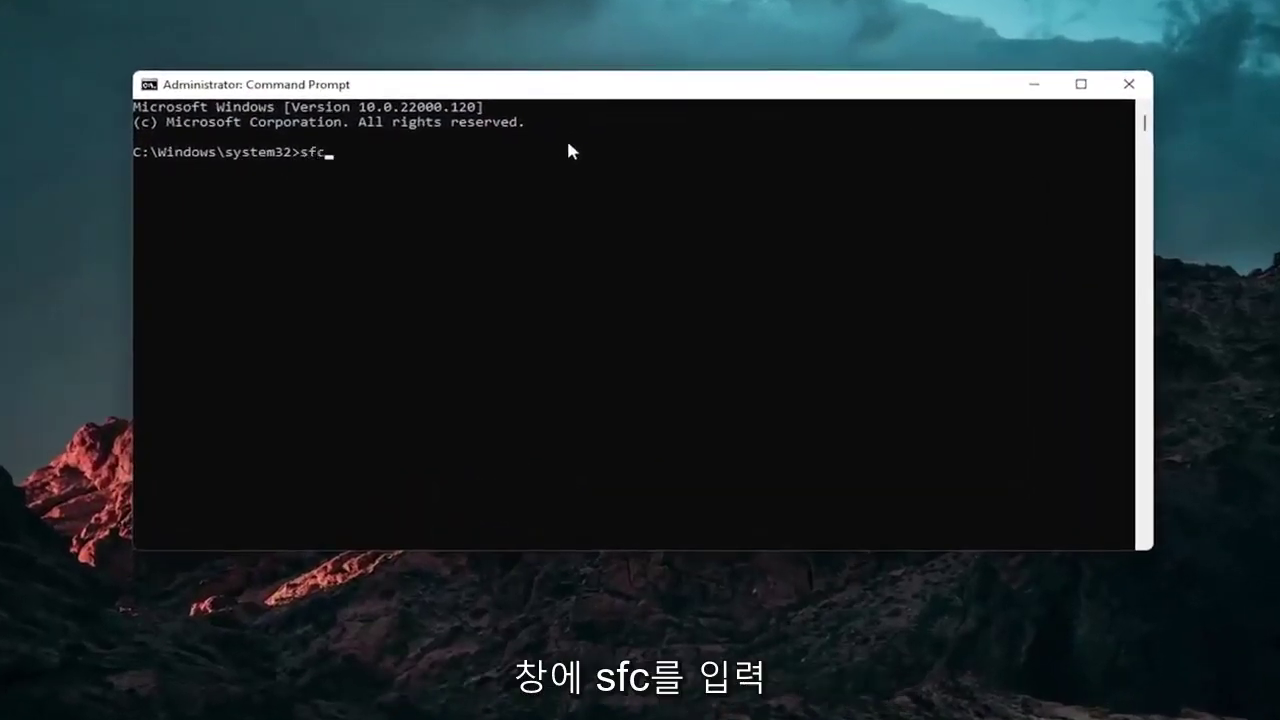
- Run a system file scan with "sfc /scannow" and close the Command Prompt once it is done
type("sfc /scannow")
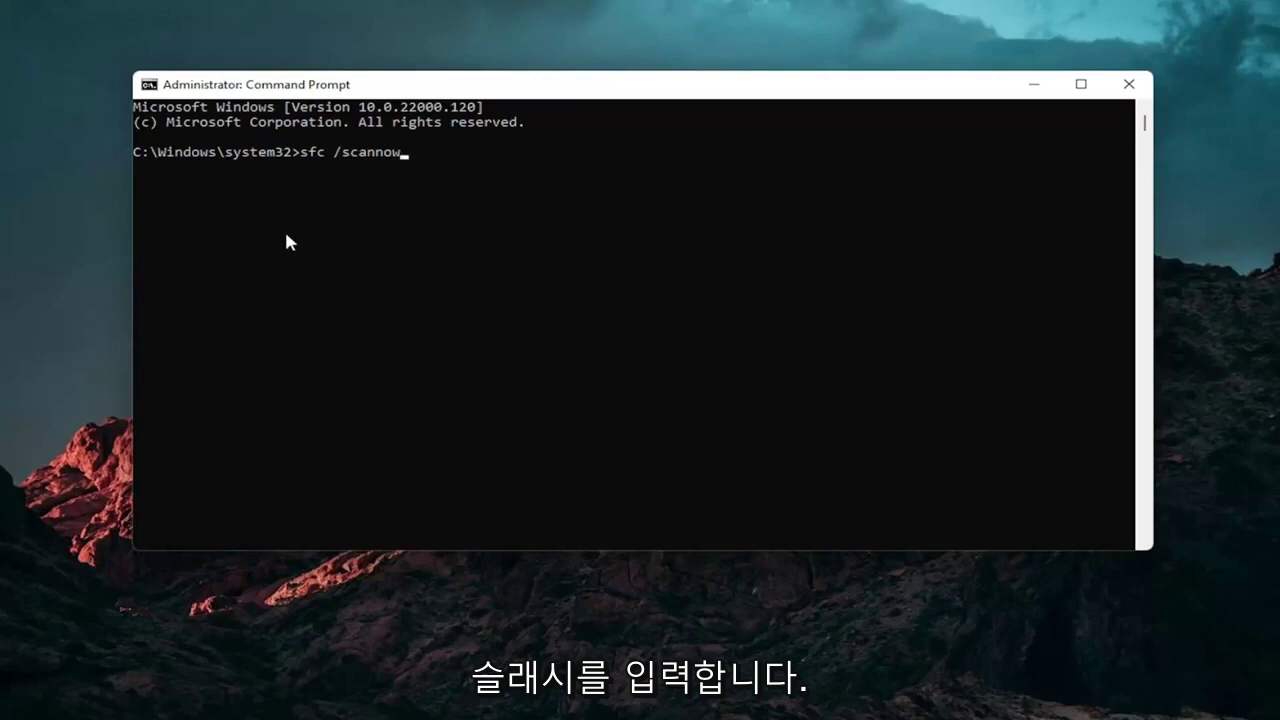
key("Return")
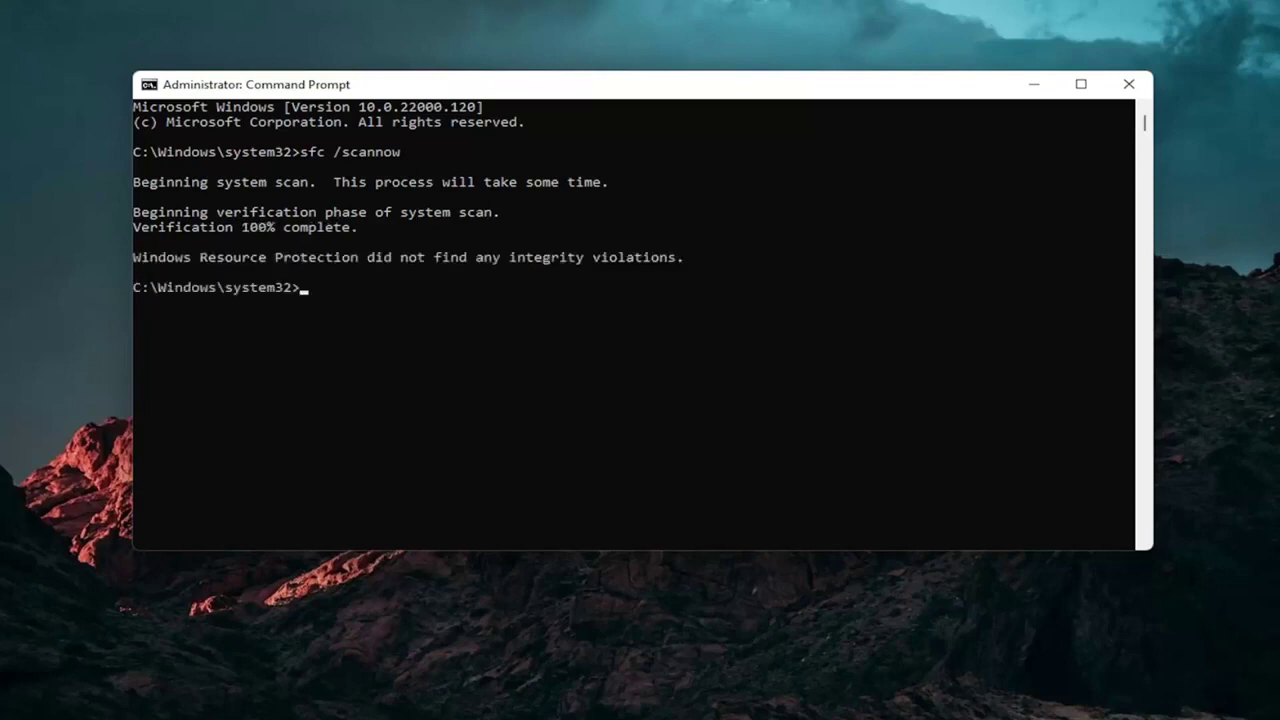
left_click(1128, 84)
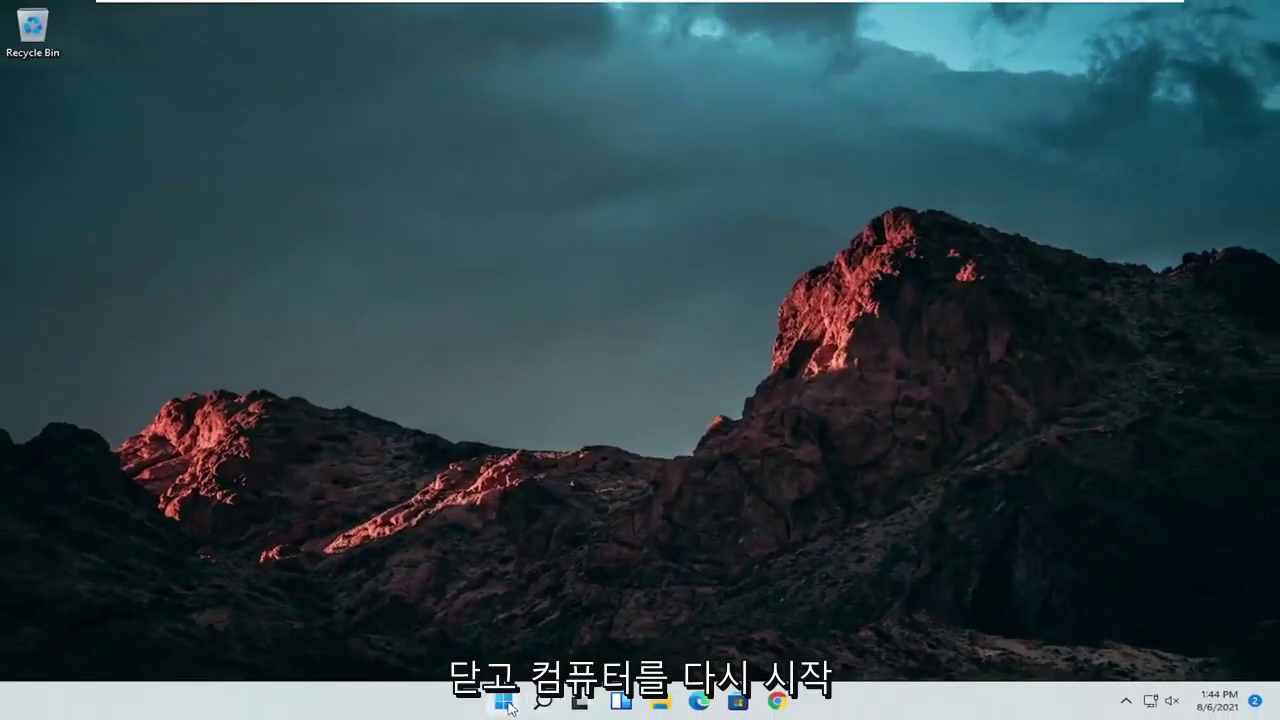